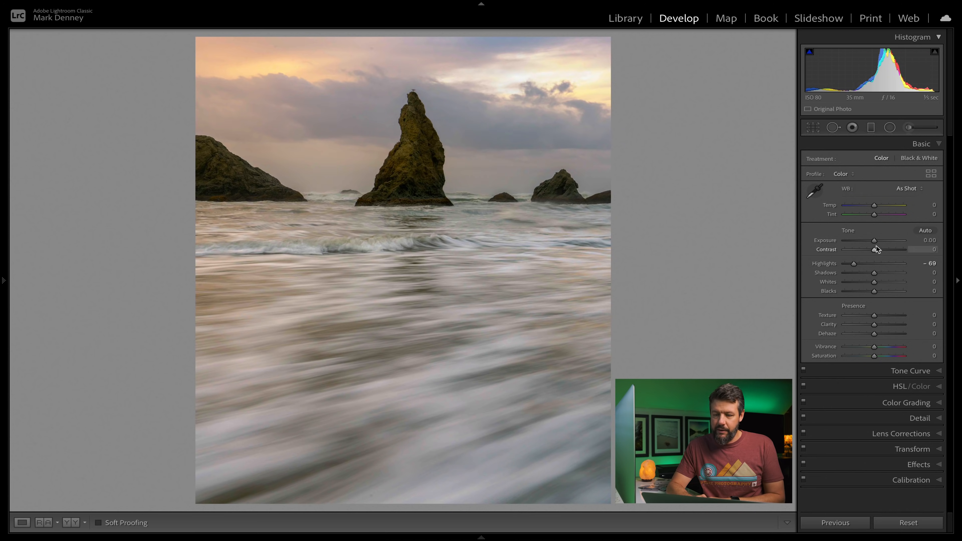
Set the photo's overall Exposure to -0.70, Shadows to +44 and Blacks to +33.
{"action": "left_click_drag", "start_coordinate": [873, 241], "coordinate": [871, 243]}
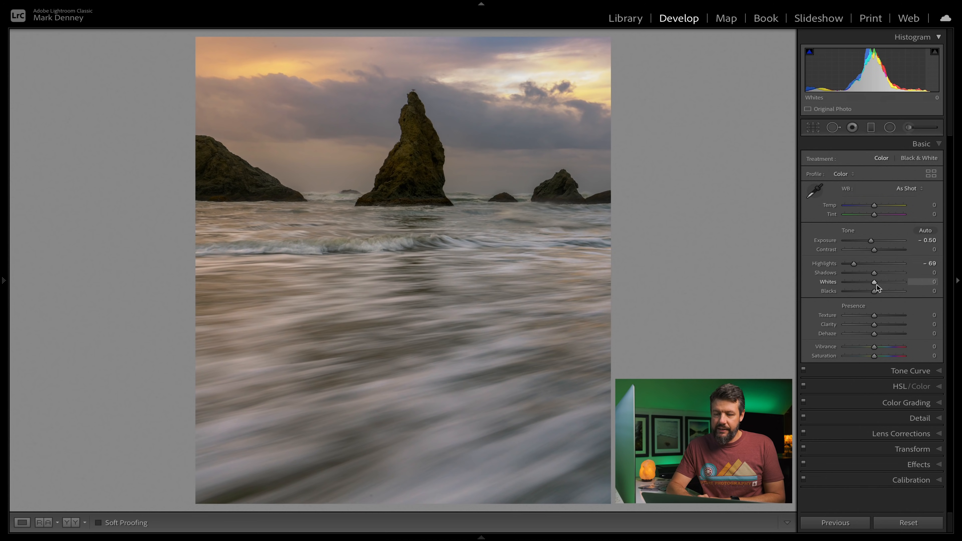
{"action": "left_click_drag", "start_coordinate": [871, 244], "coordinate": [869, 245]}
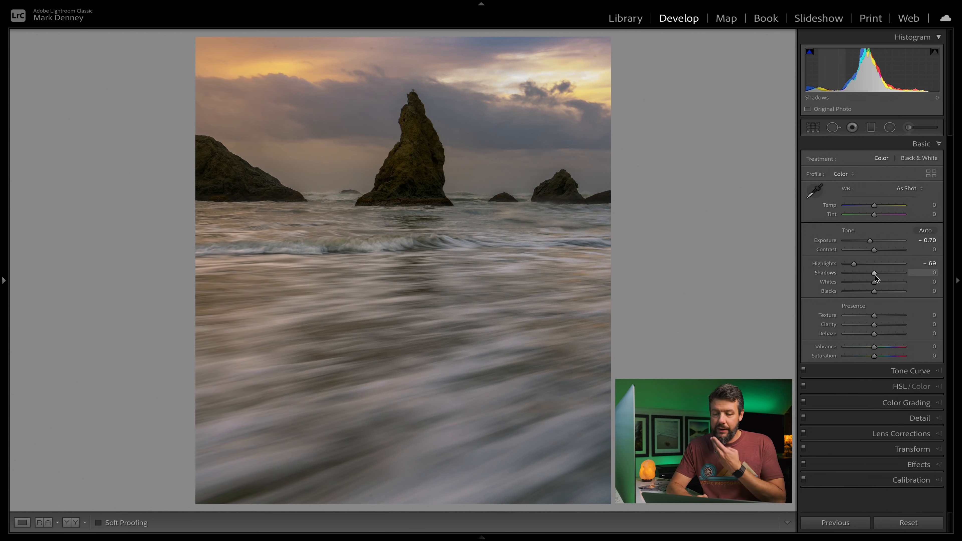
{"action": "left_click_drag", "start_coordinate": [874, 274], "coordinate": [887, 277]}
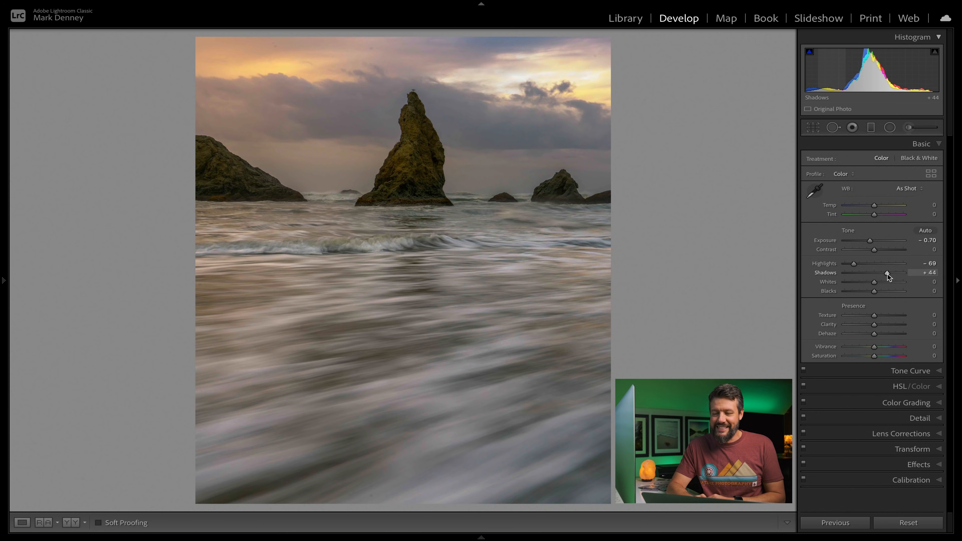
{"action": "left_click_drag", "start_coordinate": [875, 291], "coordinate": [879, 291]}
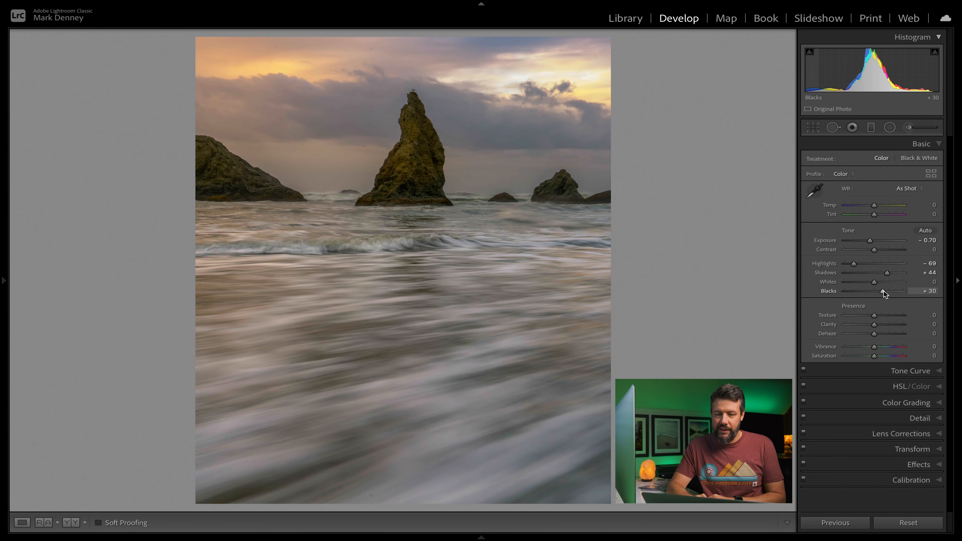
{"action": "left_click_drag", "start_coordinate": [883, 291], "coordinate": [884, 291]}
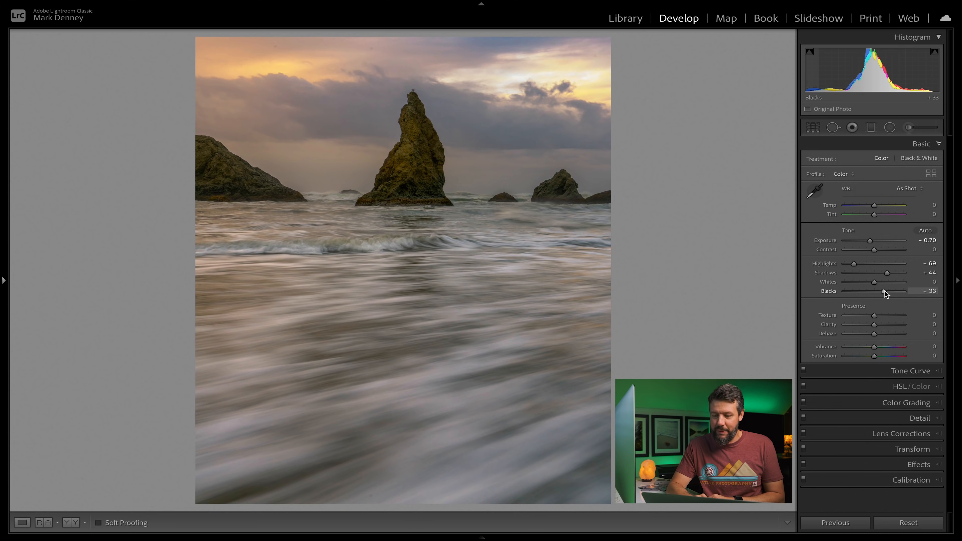
Refine the global tones with Whites +19, Shadows +54, Highlights -76 and Exposure -0.80.
{"action": "left_click_drag", "start_coordinate": [874, 283], "coordinate": [879, 287]}
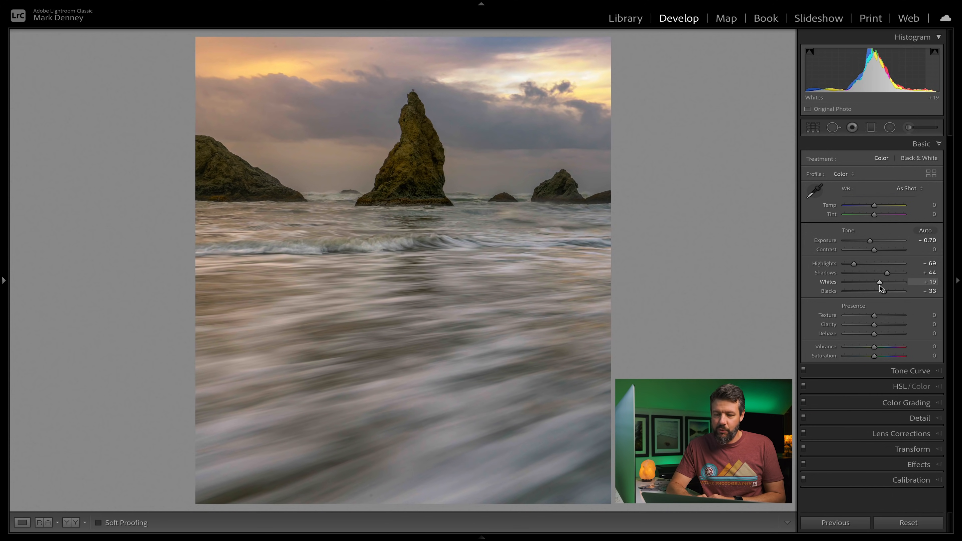
{"action": "left_click_drag", "start_coordinate": [888, 275], "coordinate": [891, 276]}
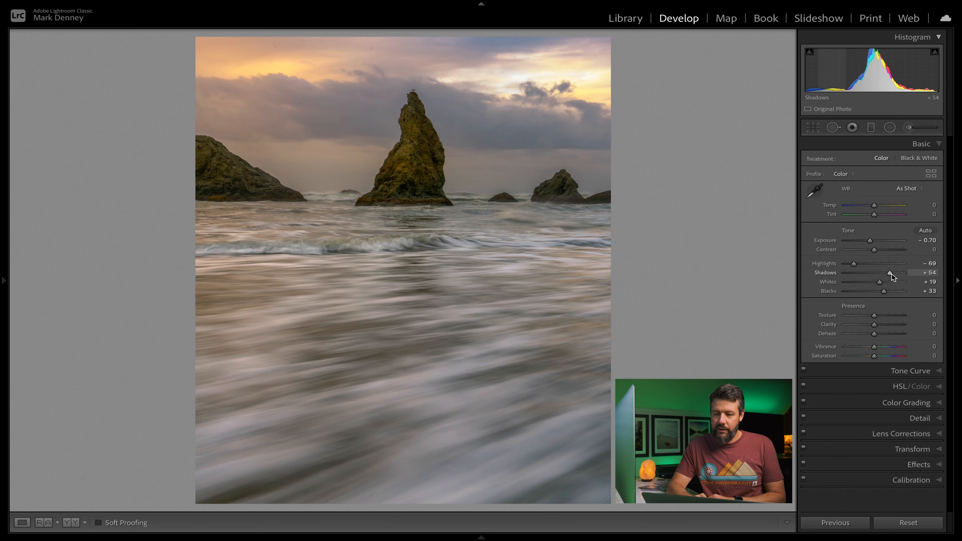
{"action": "left_click_drag", "start_coordinate": [854, 265], "coordinate": [853, 265]}
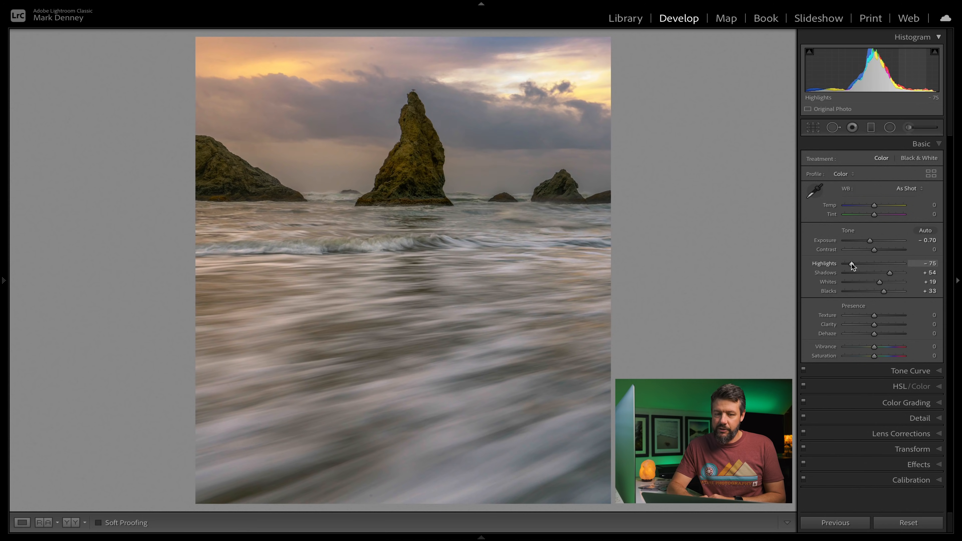
{"action": "left_click_drag", "start_coordinate": [869, 242], "coordinate": [869, 243]}
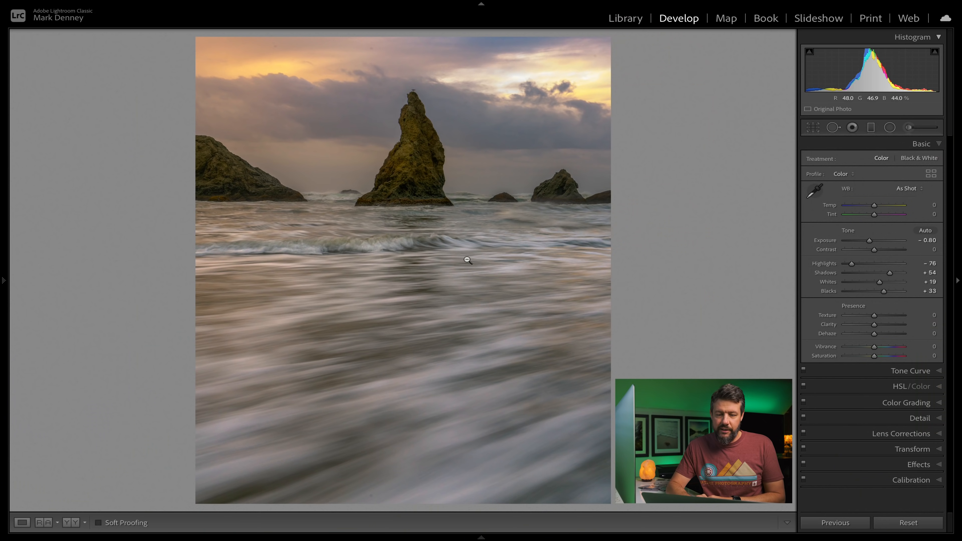
Create a virtual copy of the seascape photo and reset its develop settings.
{"action": "right_click", "coordinate": [468, 250]}
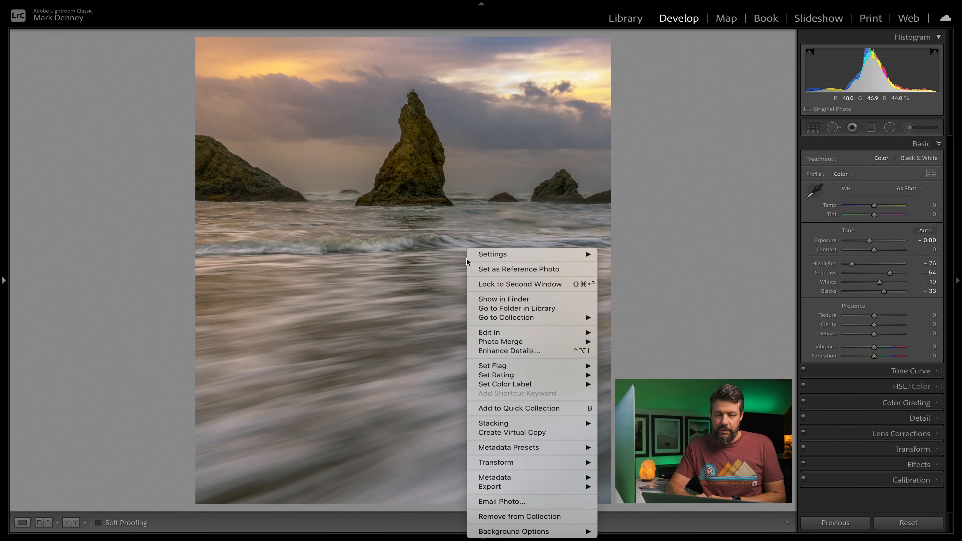
{"action": "left_click", "coordinate": [507, 432]}
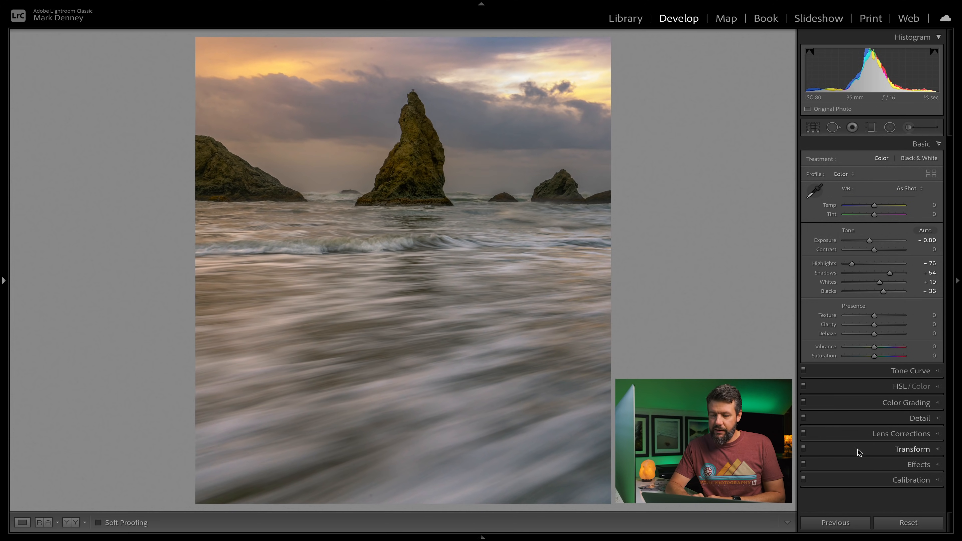
{"action": "left_click", "coordinate": [913, 523]}
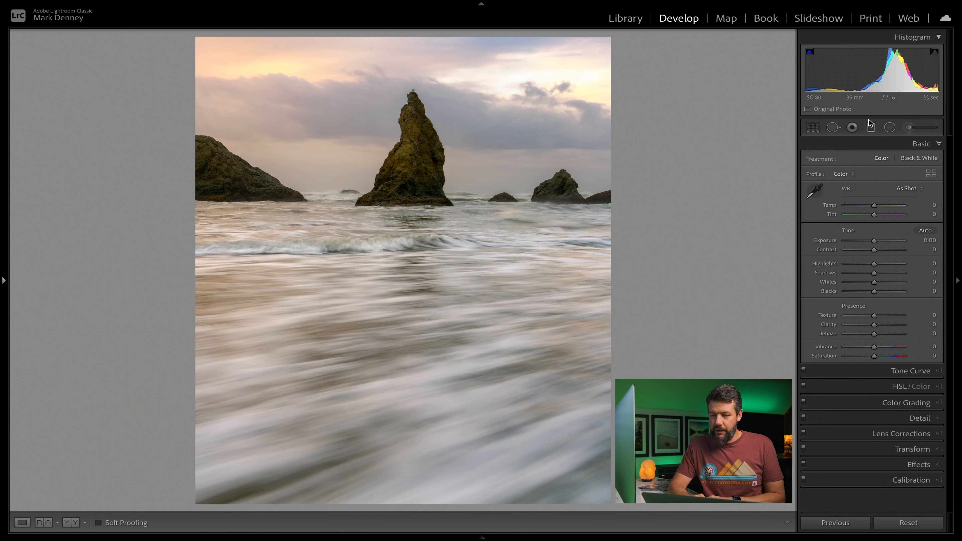
Add a graduated filter over the sky, fading out around the horizon, with Exposure -0.57, Highlights -33, Temp 11 and Tint 7.
{"action": "left_click", "coordinate": [871, 128]}
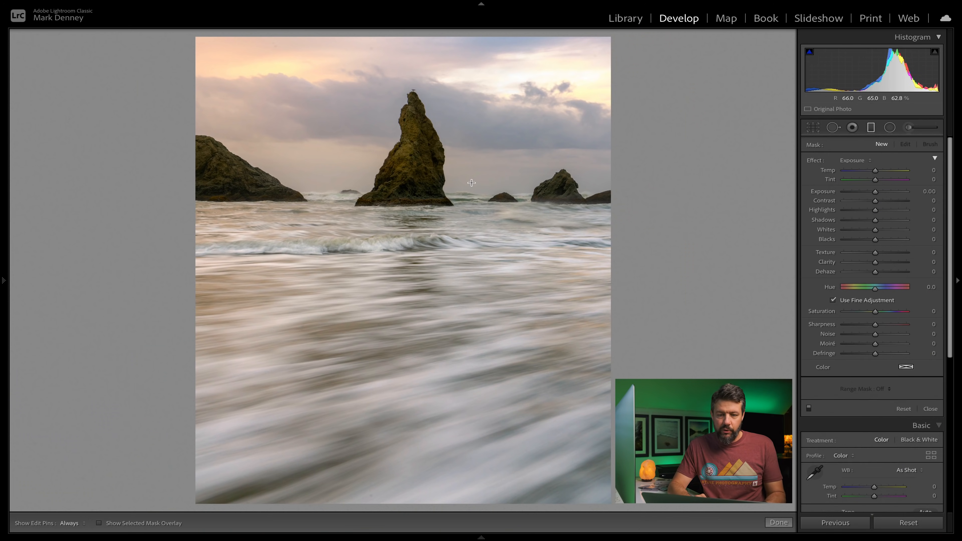
{"action": "left_click_drag", "start_coordinate": [470, 172], "coordinate": [469, 210]}
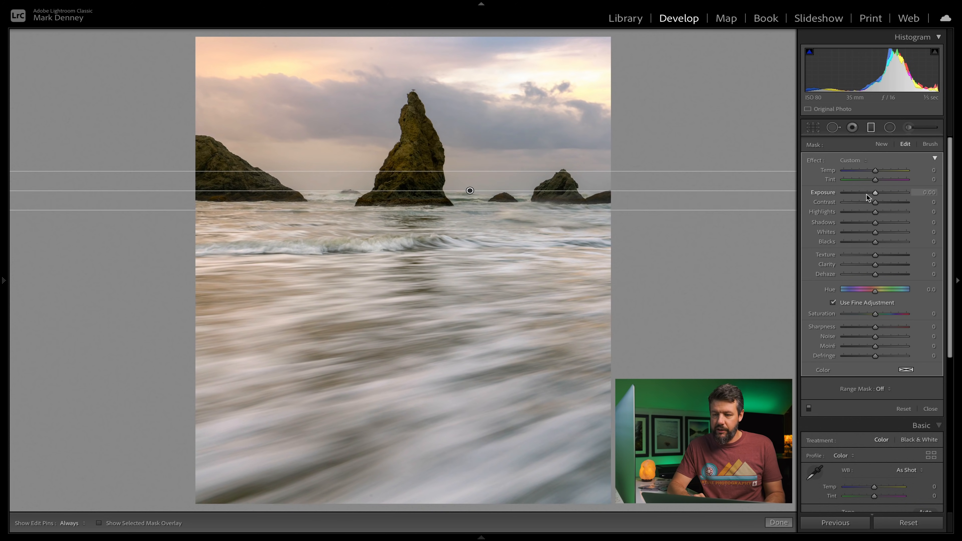
{"action": "left_click_drag", "start_coordinate": [872, 192], "coordinate": [868, 214]}
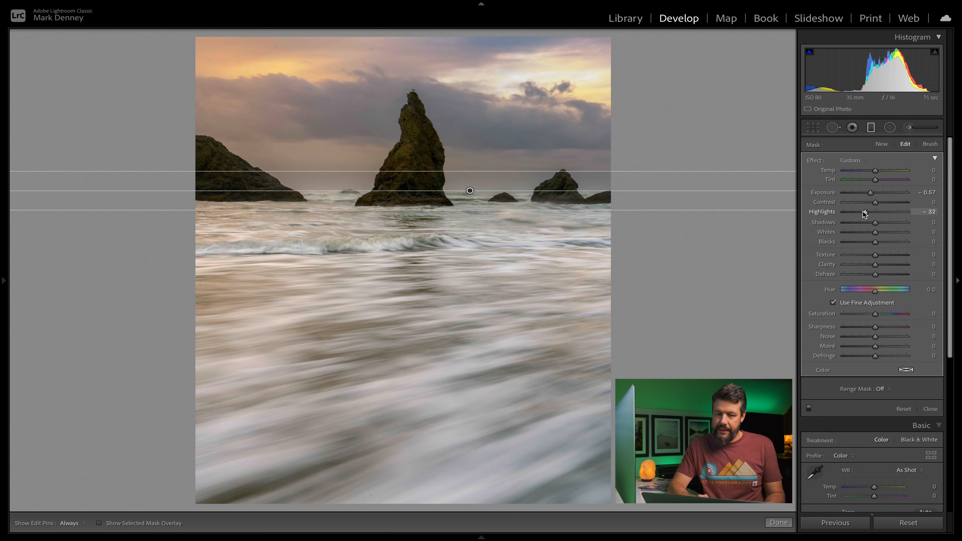
{"action": "left_click_drag", "start_coordinate": [875, 170], "coordinate": [878, 179]}
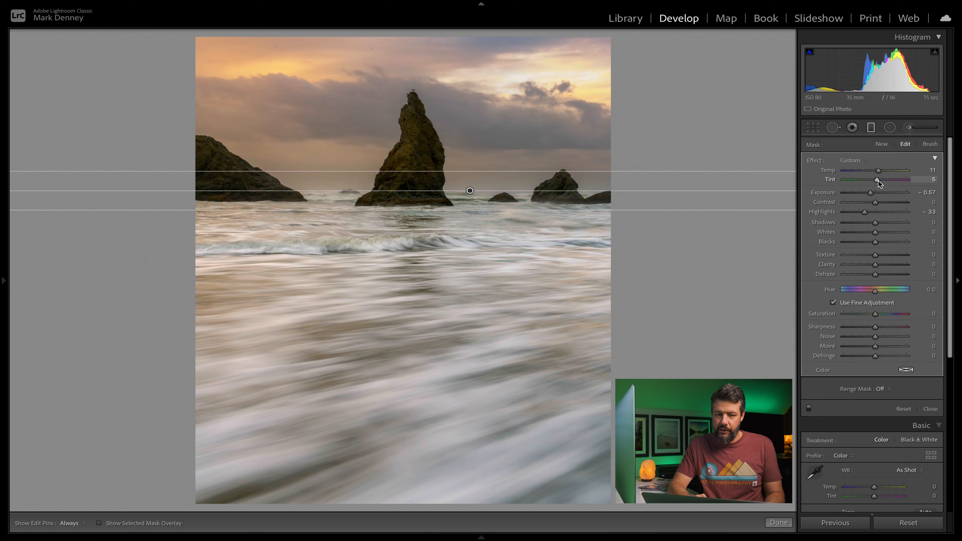
{"action": "left_click_drag", "start_coordinate": [876, 180], "coordinate": [878, 181]}
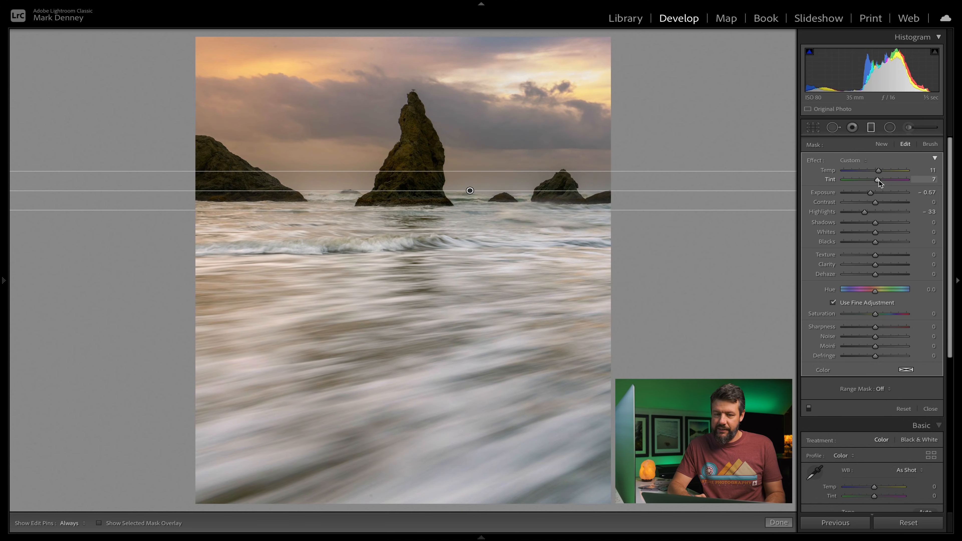
Restrict the sky filter to brighter tones using a Luminance range mask with its range set to 46/100.
{"action": "left_click", "coordinate": [882, 389]}
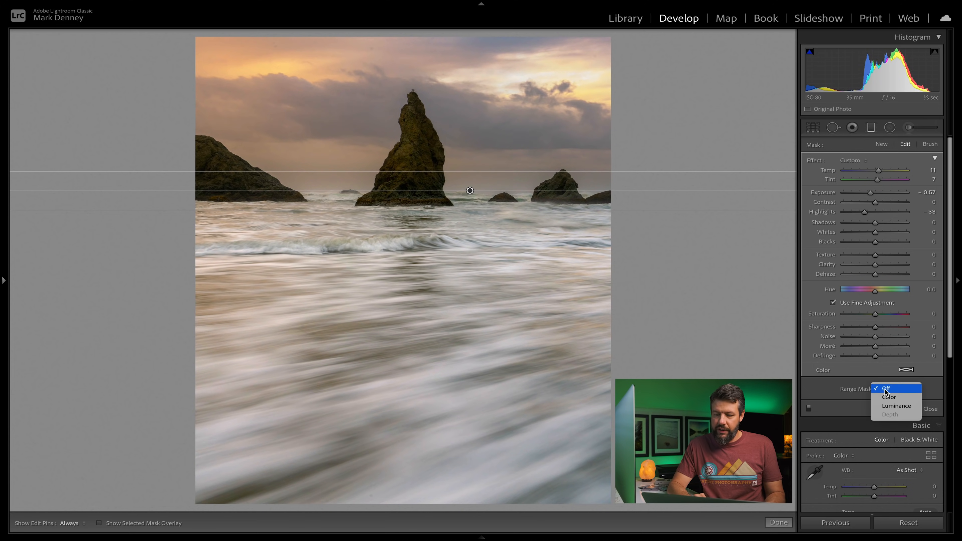
{"action": "left_click", "coordinate": [884, 404]}
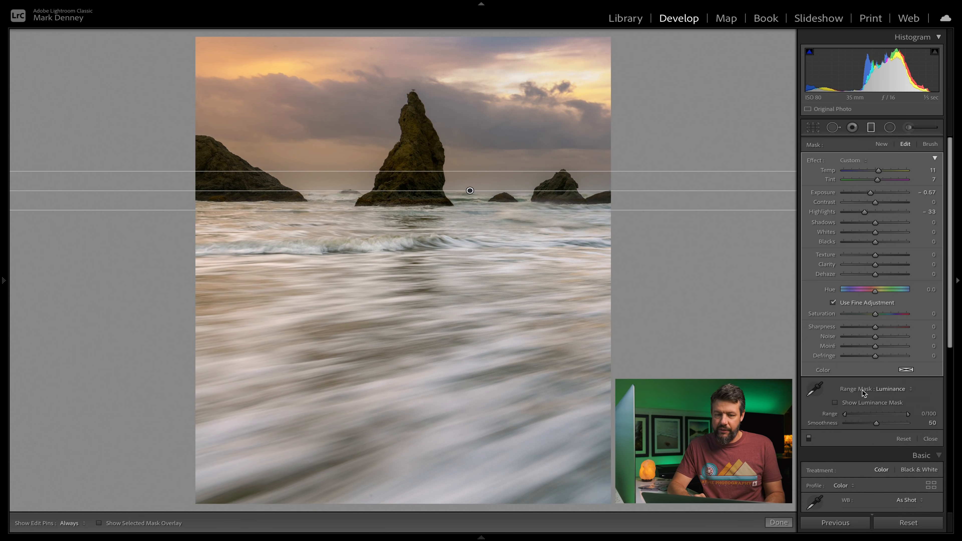
{"action": "left_click_drag", "start_coordinate": [845, 413], "coordinate": [873, 414]}
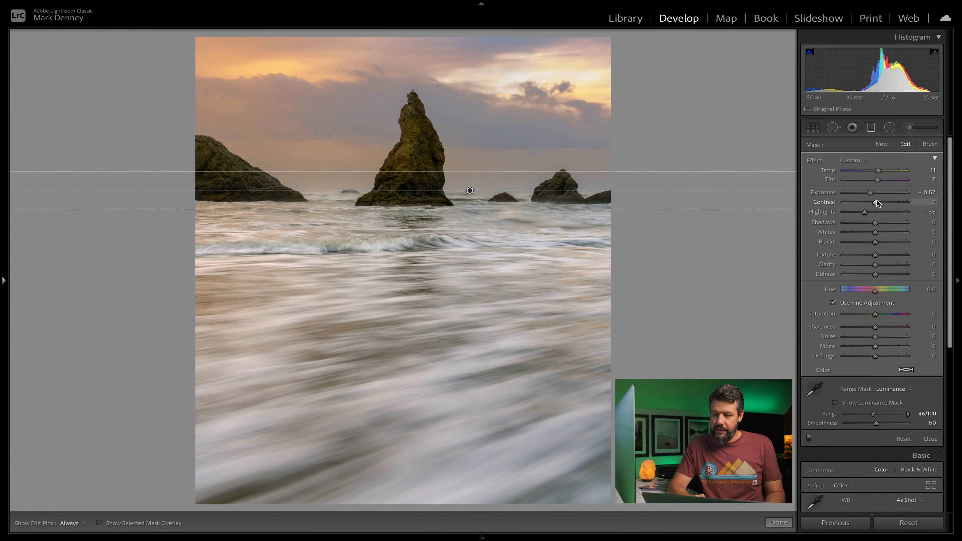
Set the sky filter's Exposure to -0.45, Contrast 54, Highlights -51, Clarity 47 and Dehaze 8, and compare the photo with the filter off.
{"action": "left_click_drag", "start_coordinate": [871, 195], "coordinate": [892, 210]}
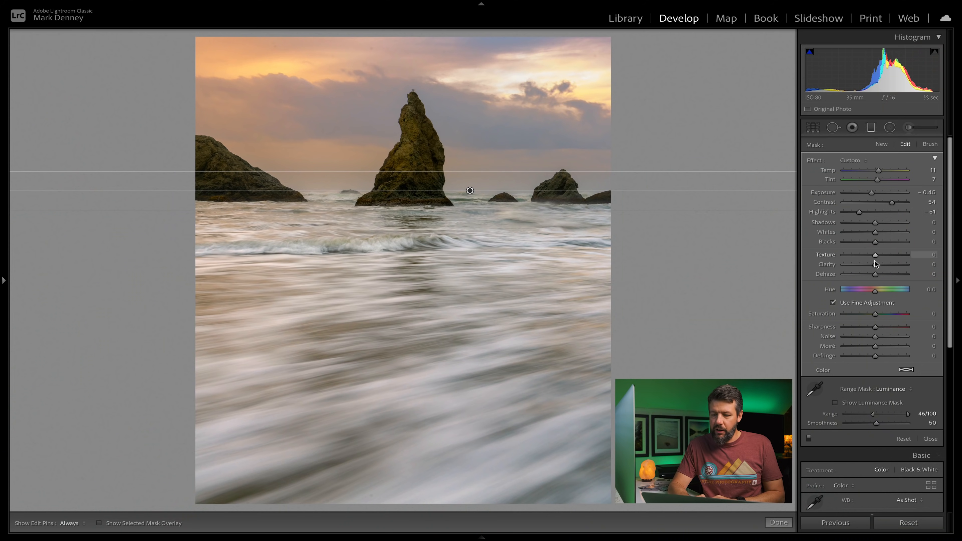
{"action": "left_click_drag", "start_coordinate": [885, 264], "coordinate": [894, 261]}
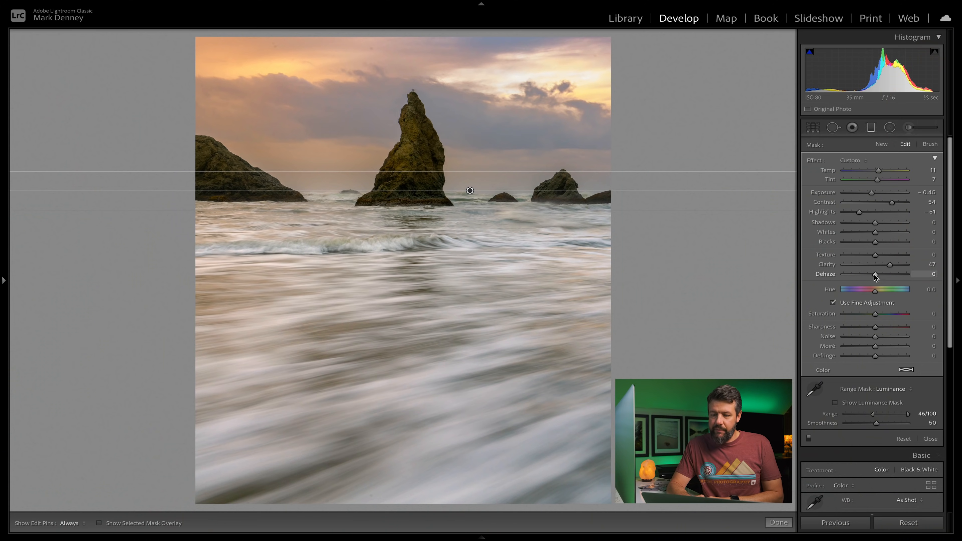
{"action": "left_click_drag", "start_coordinate": [874, 275], "coordinate": [876, 275]}
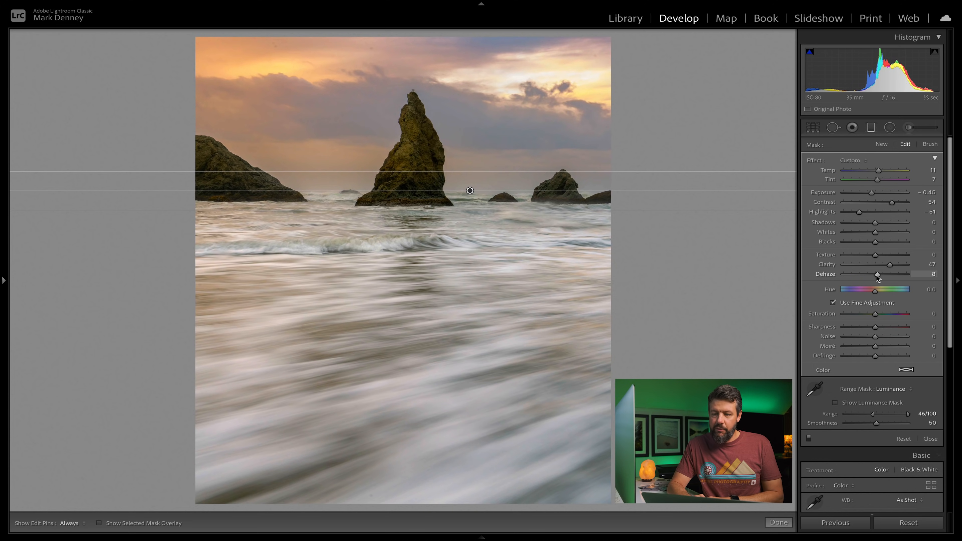
{"action": "left_click", "coordinate": [808, 439]}
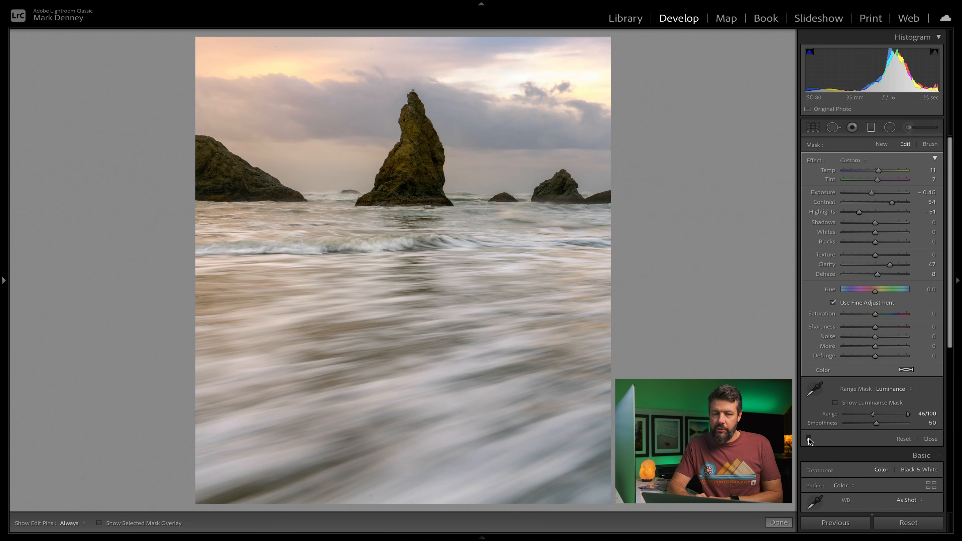
{"action": "left_click", "coordinate": [808, 439]}
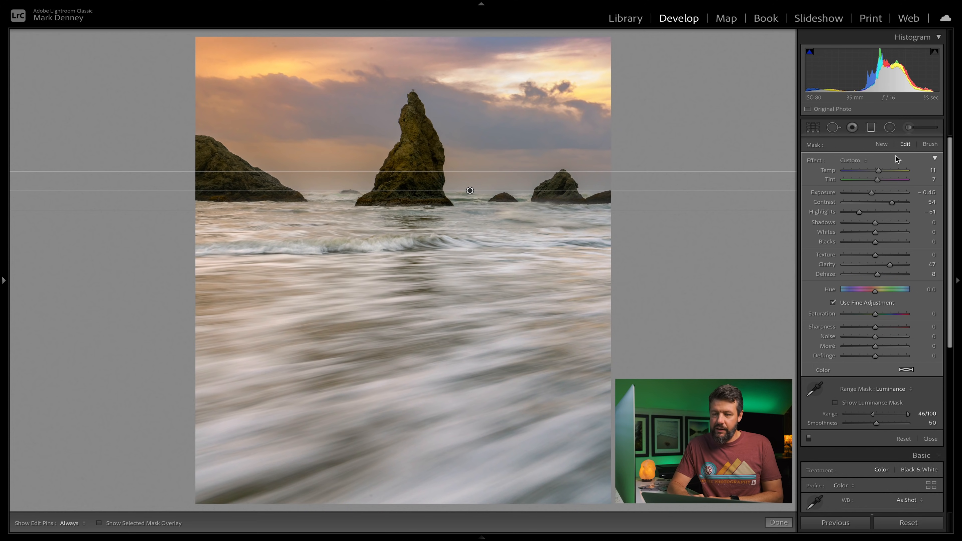
Add a second graduated filter covering the water, fading out across the horizon, and check its coverage with the mask overlay.
{"action": "left_click", "coordinate": [882, 145]}
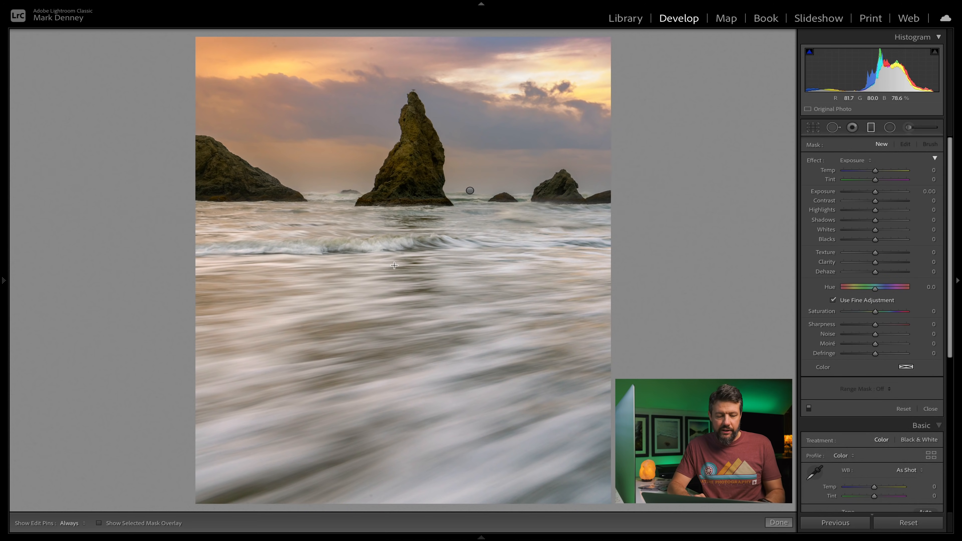
{"action": "mouse_move", "coordinate": [397, 221]}
{"action": "left_mouse_down"}
{"action": "mouse_move", "coordinate": [401, 184]}
{"action": "mouse_move", "coordinate": [397, 213]}
{"action": "left_mouse_up"}
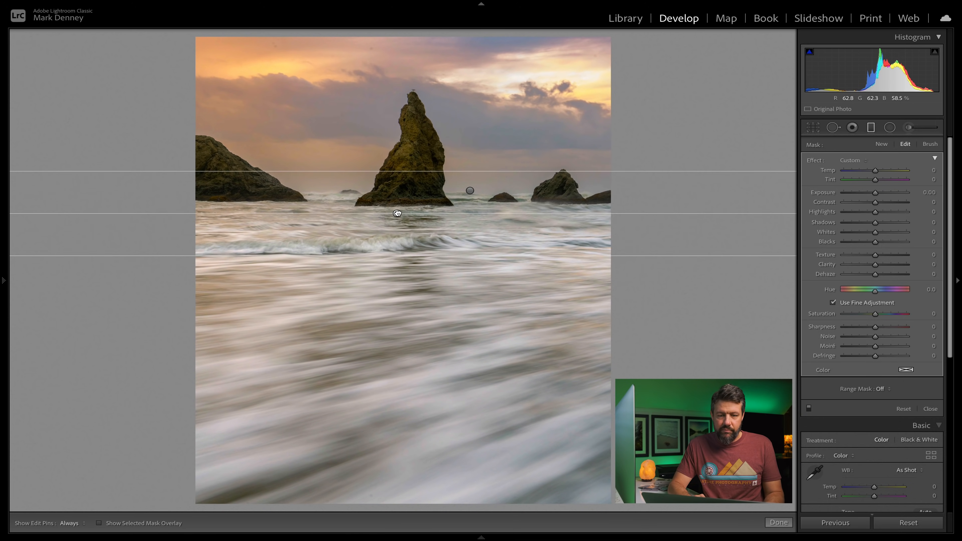
{"action": "key", "text": "o"}
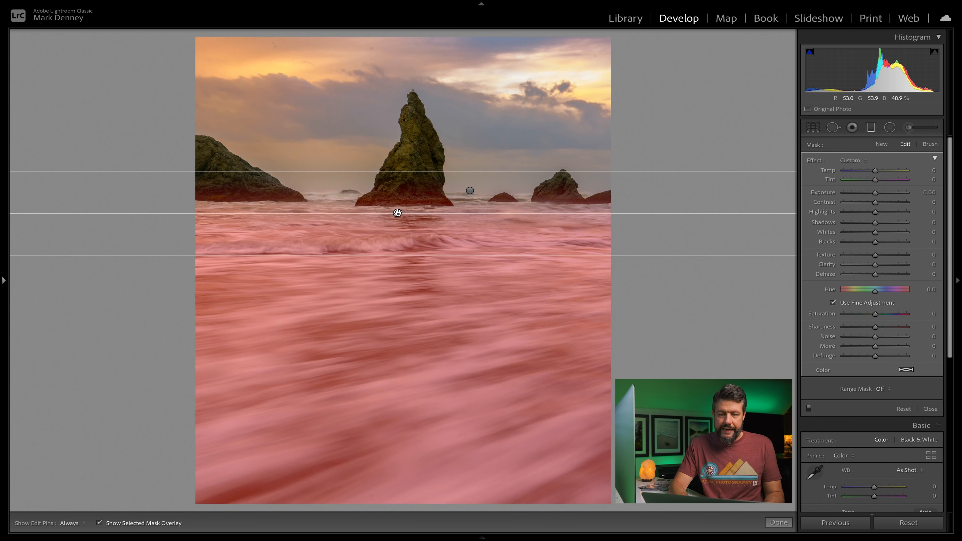
{"action": "key", "text": "o"}
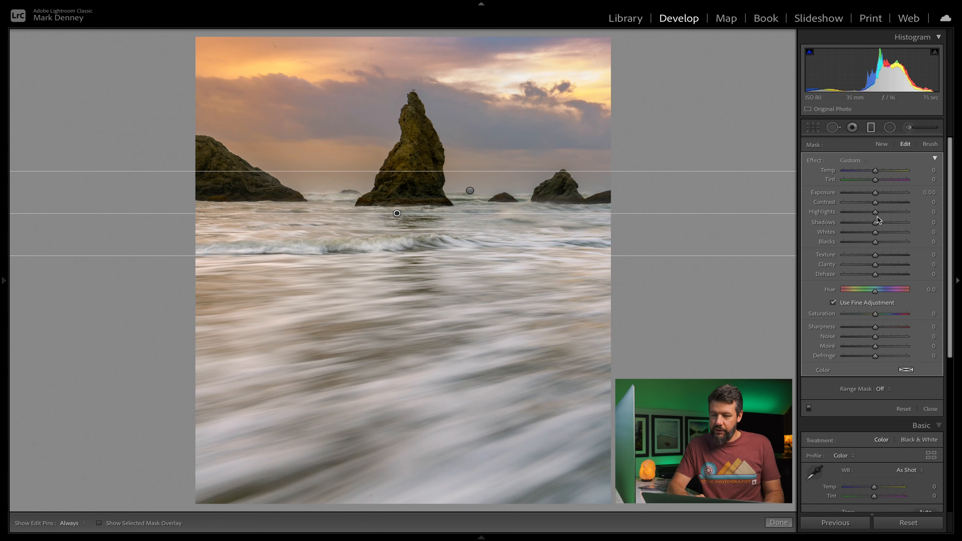
Set the water filter's Highlights to -65, Contrast to 37, Whites to 9 and Clarity to 9, with Exposure reset to 0.
{"action": "left_click_drag", "start_coordinate": [875, 211], "coordinate": [855, 215]}
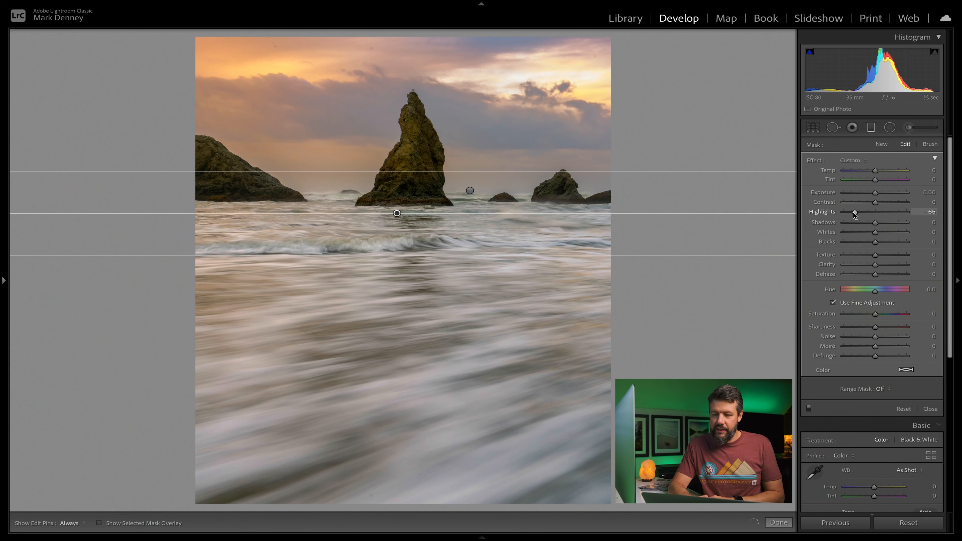
{"action": "left_click_drag", "start_coordinate": [875, 192], "coordinate": [877, 196]}
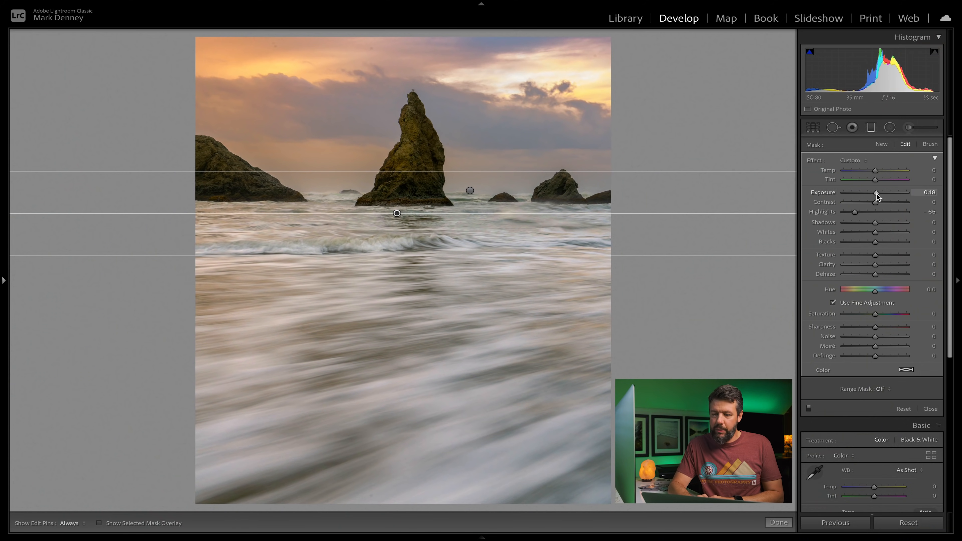
{"action": "left_click_drag", "start_coordinate": [875, 233], "coordinate": [885, 206]}
{"action": "double_click", "coordinate": [879, 232]}
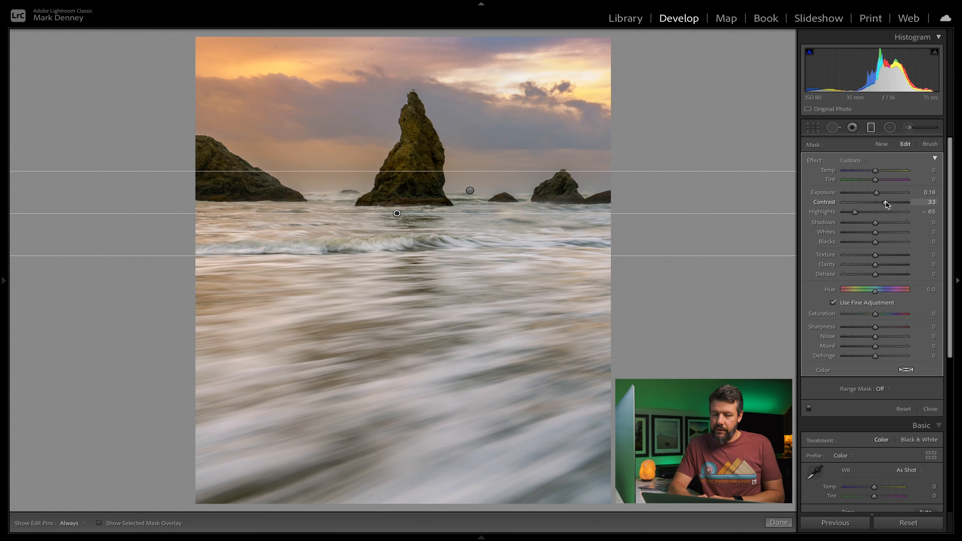
{"action": "double_click", "coordinate": [827, 192]}
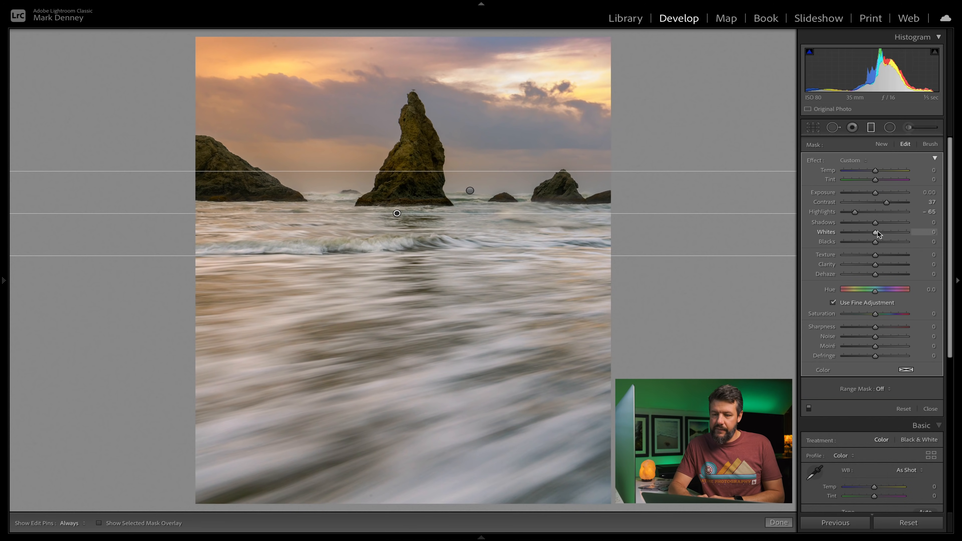
{"action": "left_click_drag", "start_coordinate": [876, 233], "coordinate": [878, 234]}
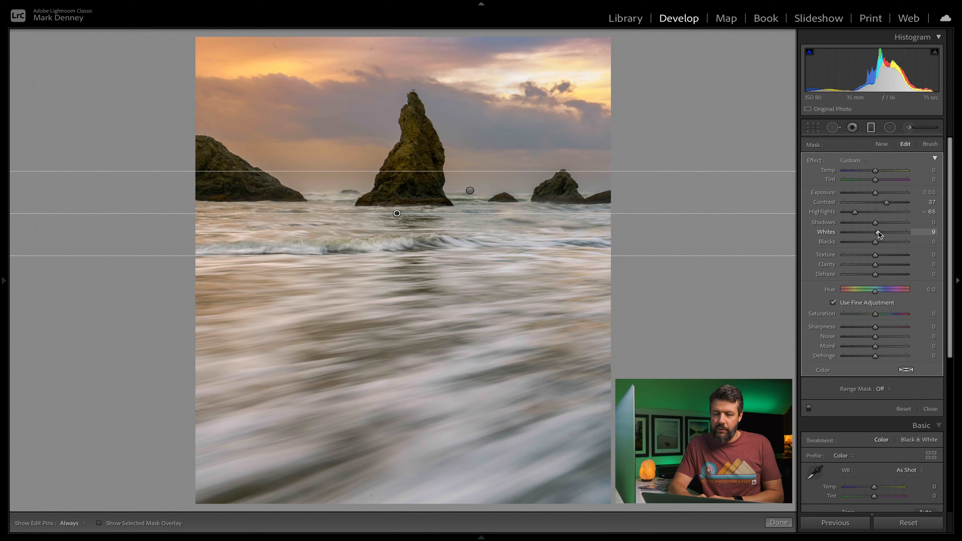
{"action": "left_click_drag", "start_coordinate": [879, 267], "coordinate": [879, 268]}
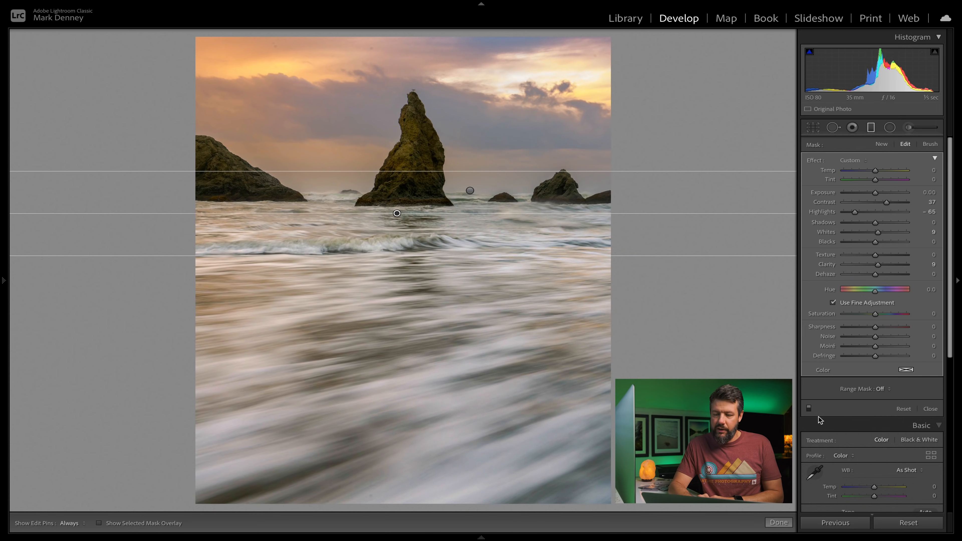
Compare the photo with the graduated filters off and on, leaving them enabled, and finish editing them.
{"action": "left_click", "coordinate": [809, 408]}
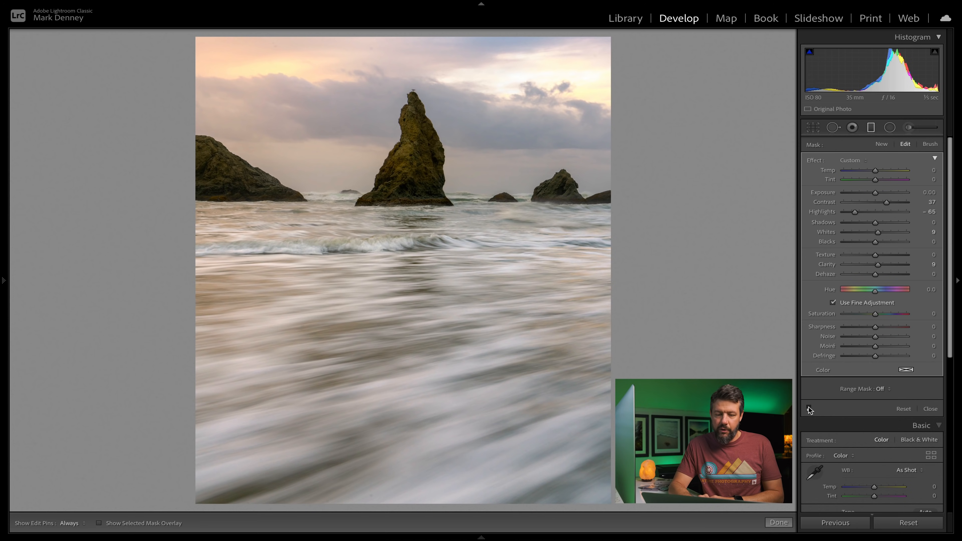
{"action": "left_click", "coordinate": [808, 407]}
{"action": "left_click", "coordinate": [809, 408]}
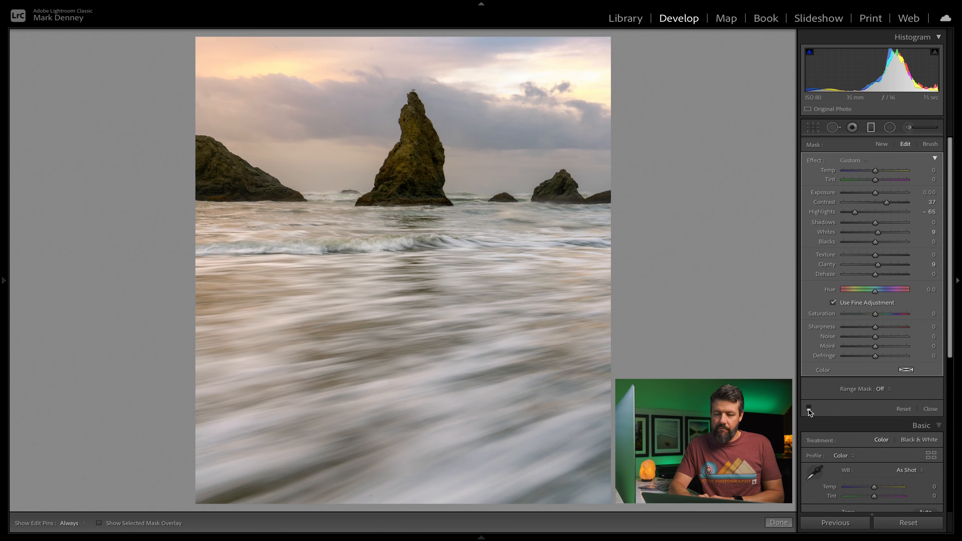
{"action": "left_click", "coordinate": [809, 408]}
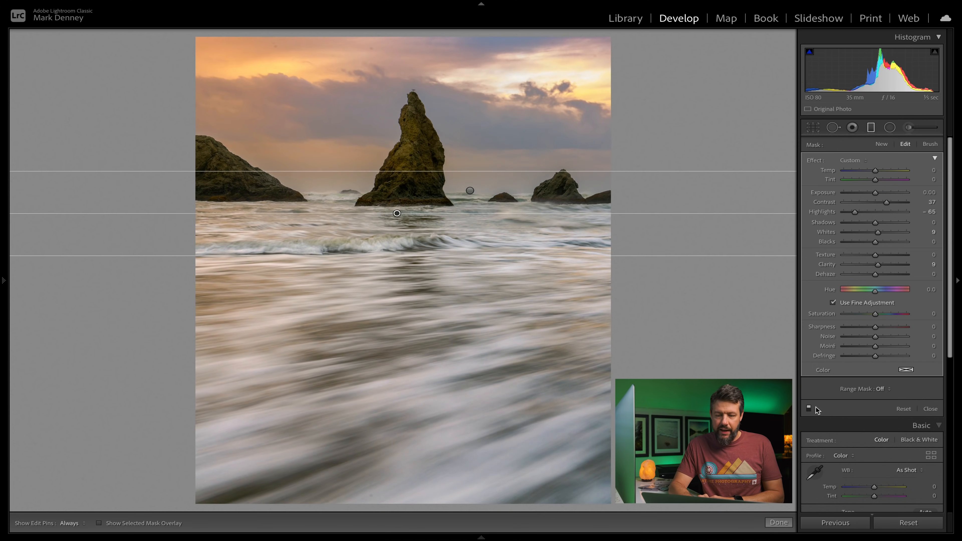
{"action": "left_click", "coordinate": [930, 409]}
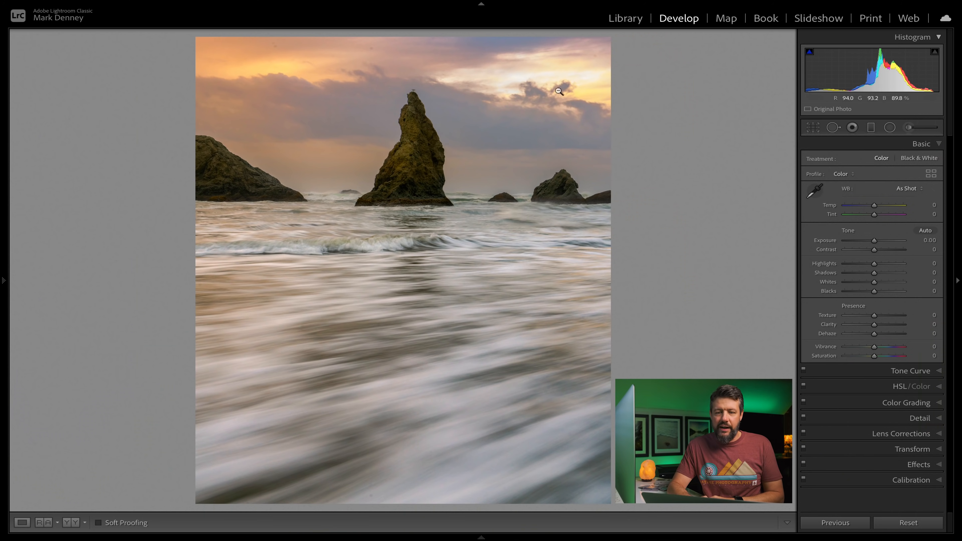
Add a wide radial filter over the bright clouds at the photo's upper right edge and check its coverage with the mask overlay.
{"action": "left_click", "coordinate": [889, 127]}
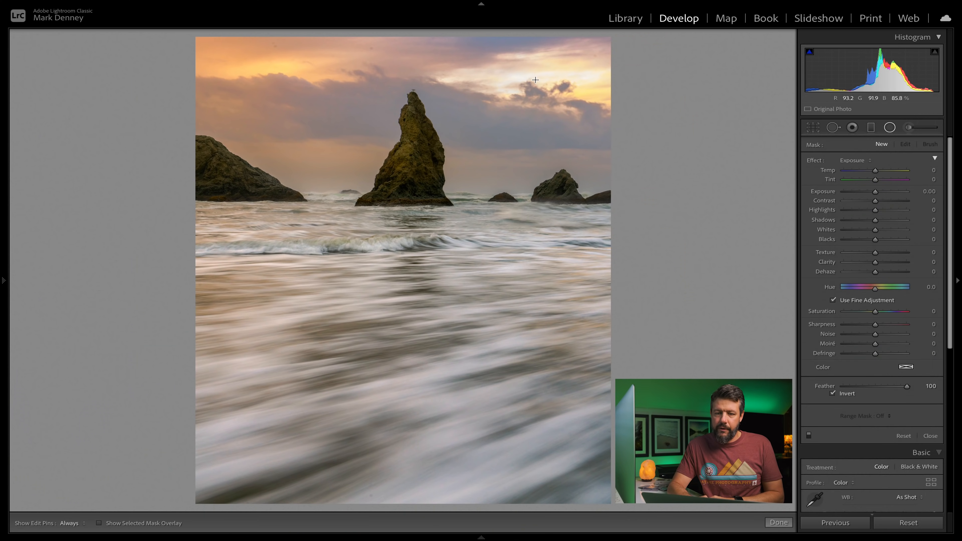
{"action": "left_click_drag", "start_coordinate": [579, 99], "coordinate": [687, 122]}
{"action": "left_click_drag", "start_coordinate": [536, 80], "coordinate": [610, 78]}
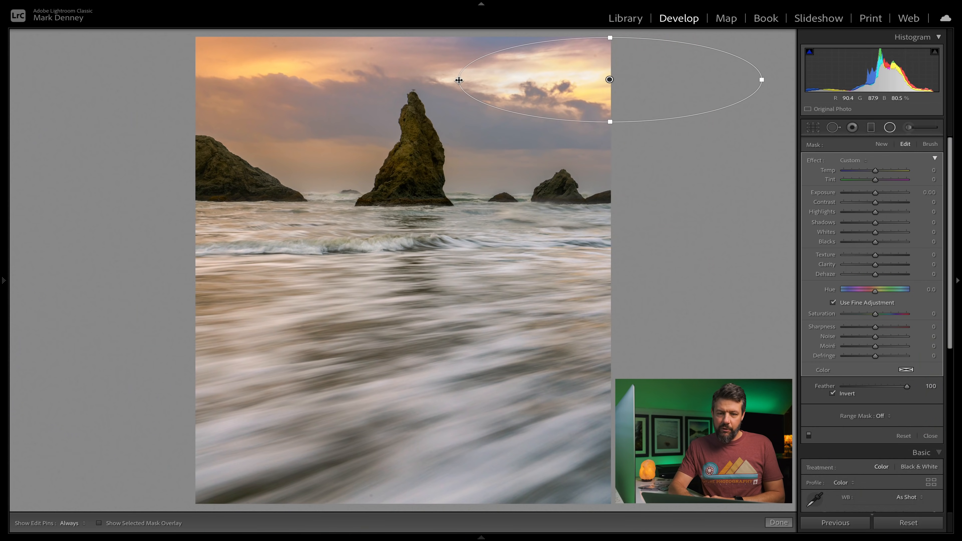
{"action": "left_click_drag", "start_coordinate": [458, 80], "coordinate": [411, 79]}
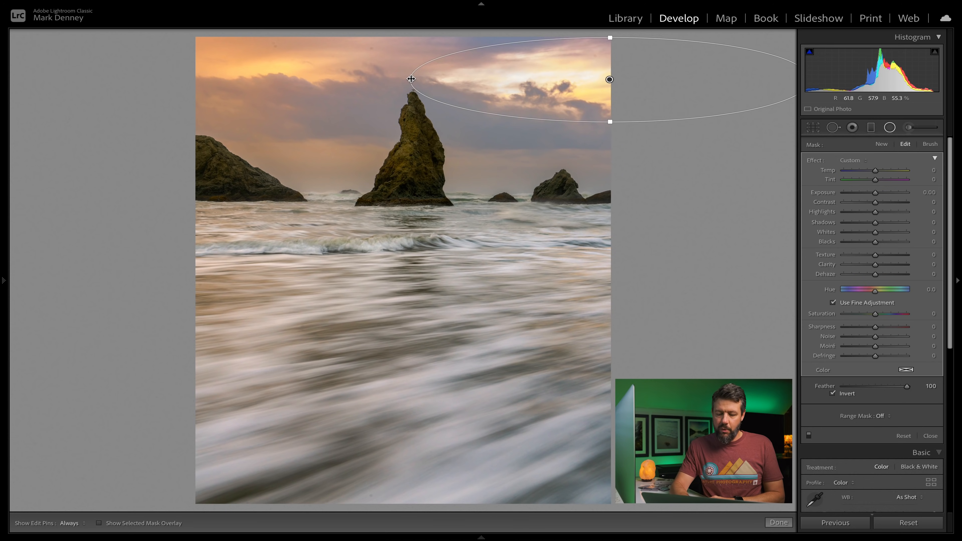
{"action": "key", "text": "o"}
{"action": "key", "text": "o"}
{"action": "key", "text": "o"}
{"action": "key", "text": "o"}
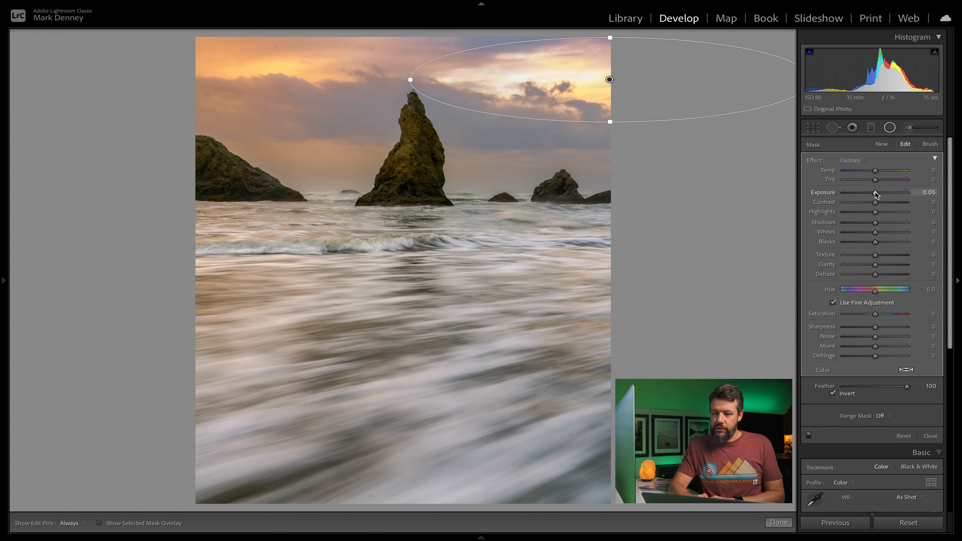
Set the bright-cloud radial filter's Exposure to -0.23 and Highlights to -29, and compare the photo with the radial filter off.
{"action": "left_click_drag", "start_coordinate": [873, 192], "coordinate": [864, 211]}
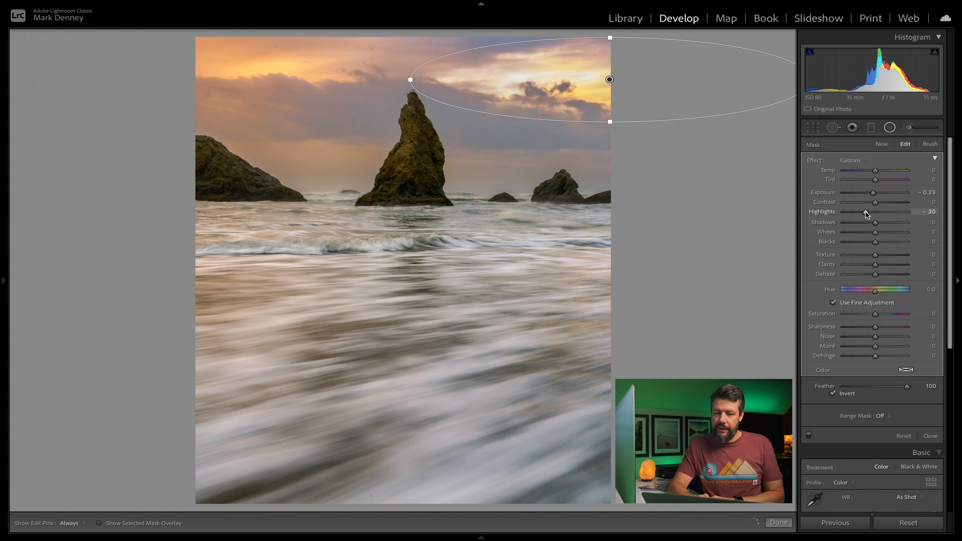
{"action": "left_click", "coordinate": [808, 434]}
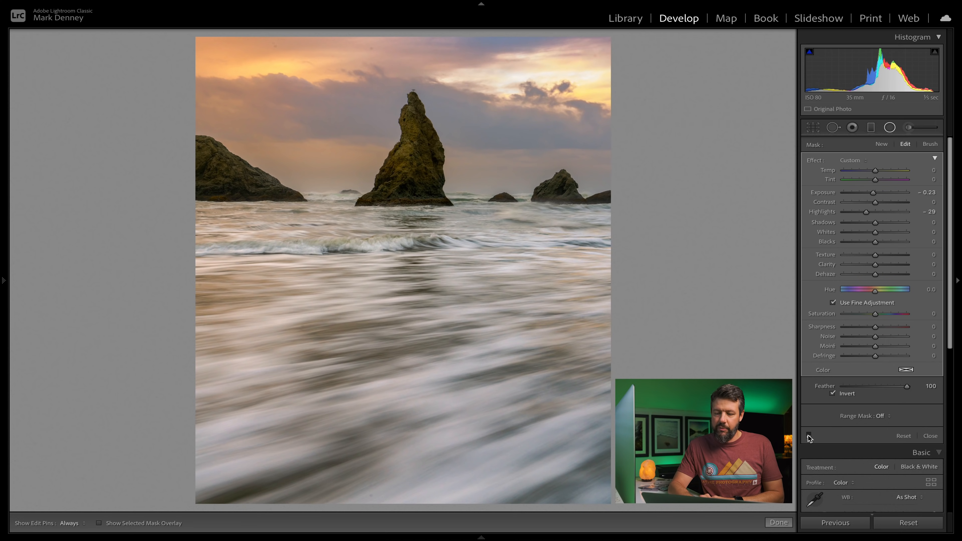
{"action": "left_click", "coordinate": [808, 434]}
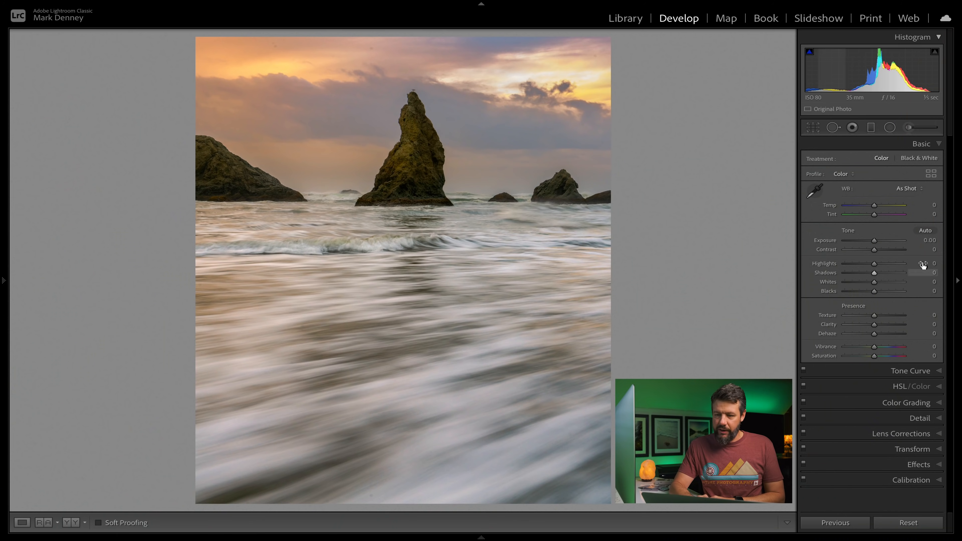
Add a small radial filter over the base of the central sea stack with Exposure at 0.52.
{"action": "left_click", "coordinate": [890, 128]}
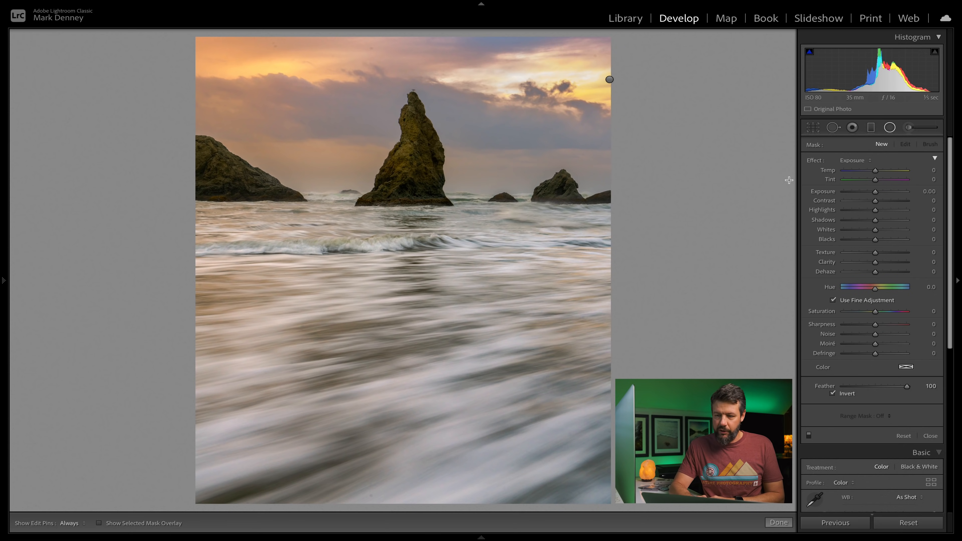
{"action": "left_click_drag", "start_coordinate": [397, 179], "coordinate": [439, 202]}
{"action": "left_click_drag", "start_coordinate": [396, 179], "coordinate": [411, 186]}
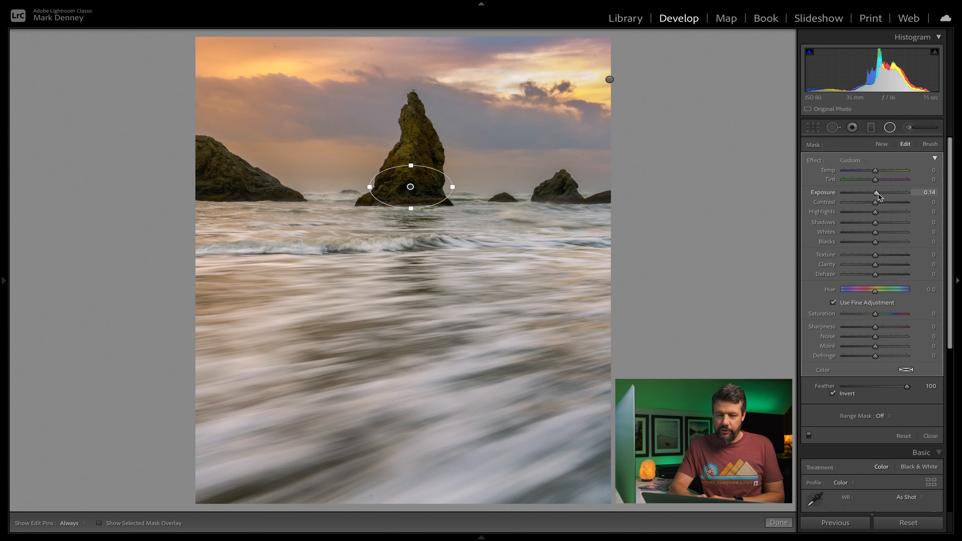
{"action": "left_click_drag", "start_coordinate": [878, 197], "coordinate": [890, 194]}
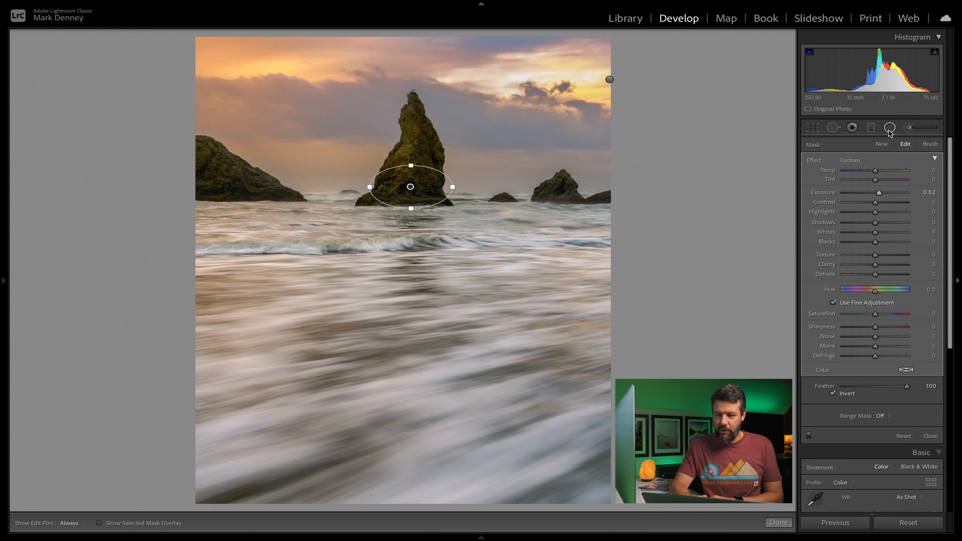
Duplicate the sea stack's radial filter, fit the copy as a long, thin ellipse along the breaking wave, and check its mask overlay.
{"action": "right_click", "coordinate": [409, 188]}
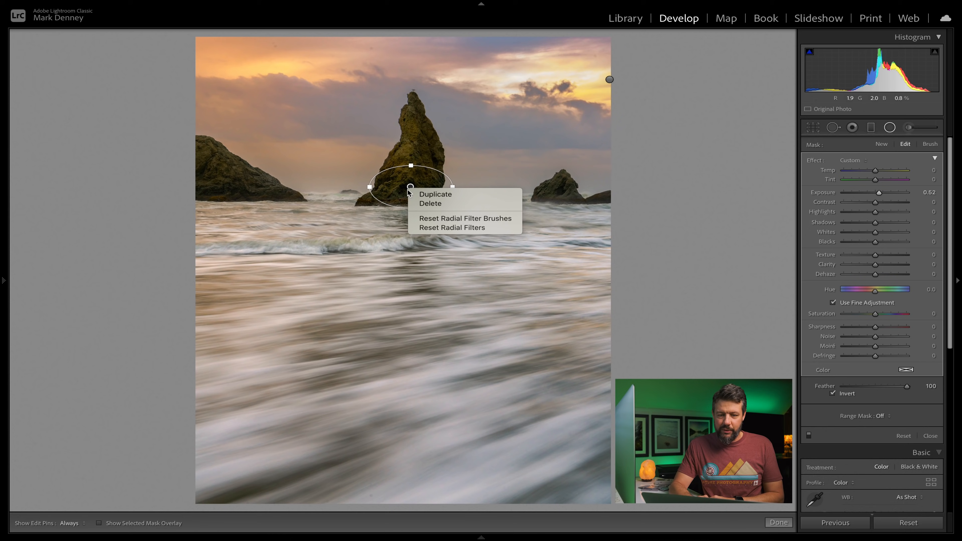
{"action": "left_click", "coordinate": [431, 194]}
{"action": "left_click_drag", "start_coordinate": [410, 186], "coordinate": [550, 227]}
{"action": "mouse_move", "coordinate": [375, 242]}
{"action": "left_mouse_down"}
{"action": "mouse_move", "coordinate": [357, 247]}
{"action": "mouse_move", "coordinate": [365, 226]}
{"action": "left_mouse_up"}
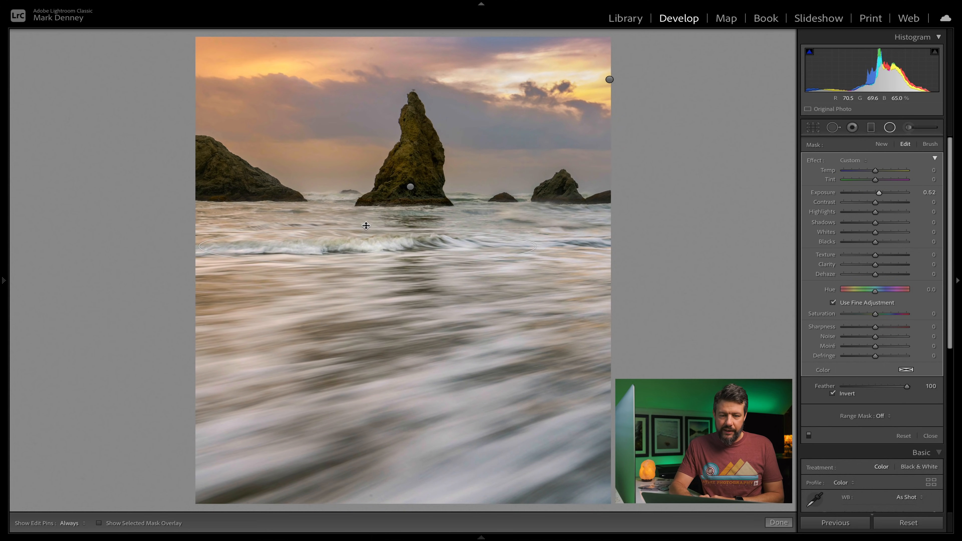
{"action": "key", "text": "o"}
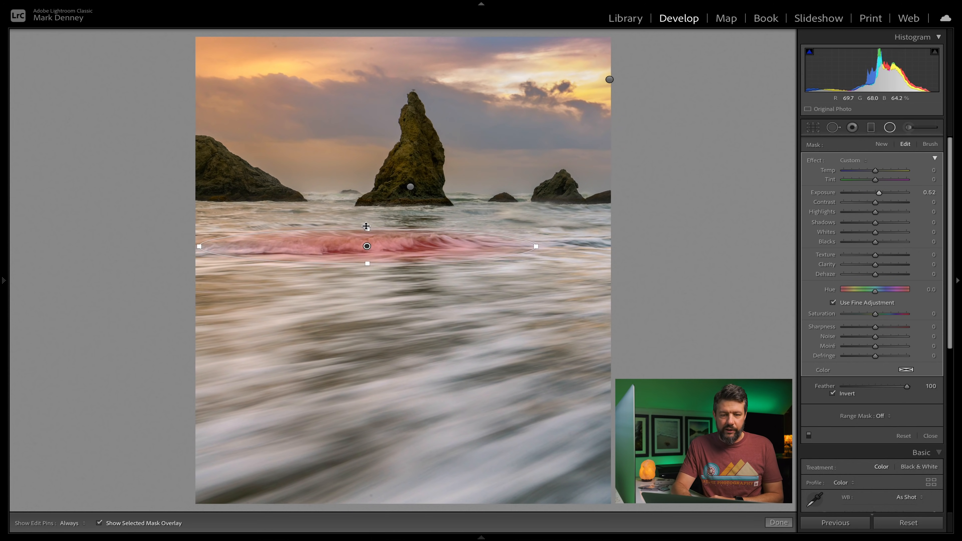
{"action": "left_click_drag", "start_coordinate": [392, 221], "coordinate": [364, 244]}
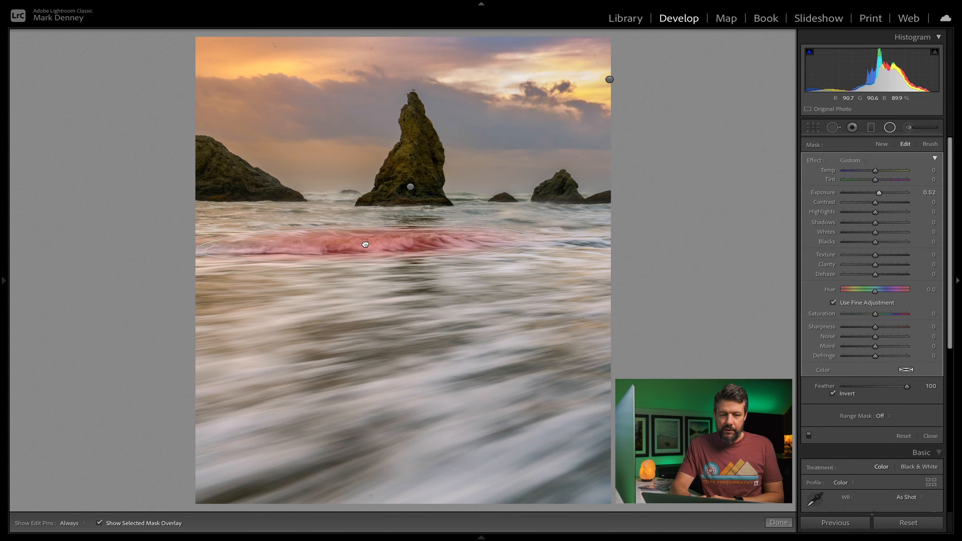
{"action": "key", "text": "o"}
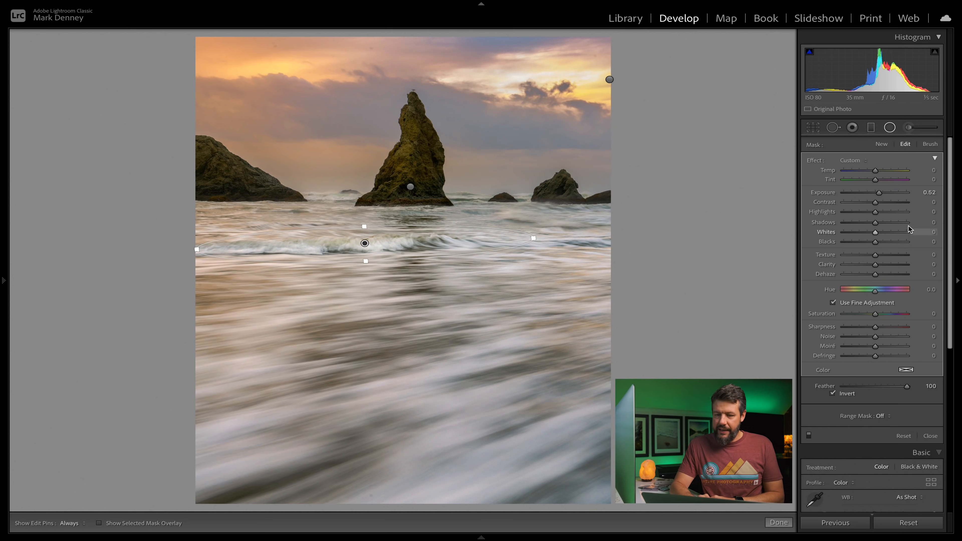
Set the wave filter's Exposure to 0.22, Contrast 34, Highlights 13 and Clarity 19, compare the photo with radial filters off, and finish editing.
{"action": "left_click", "coordinate": [928, 192]}
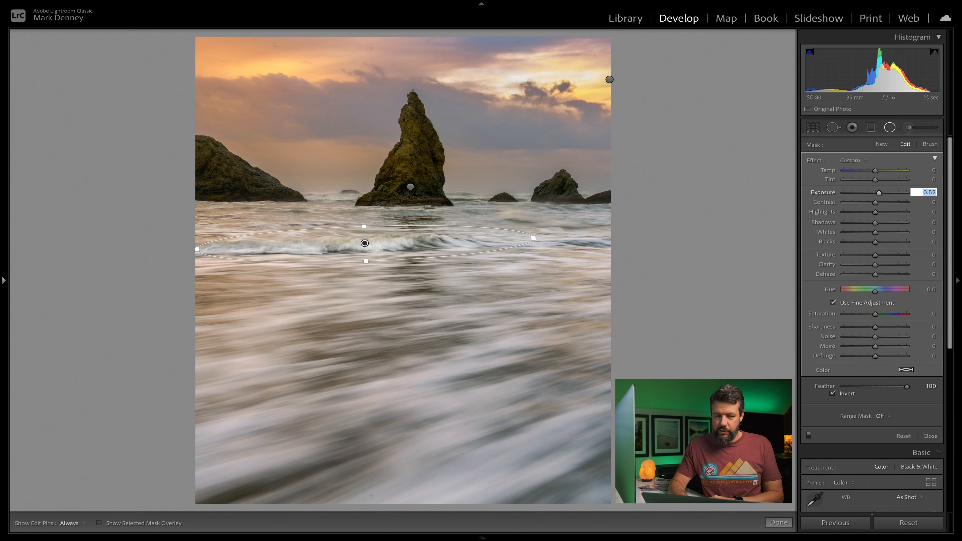
{"action": "left_click_drag", "start_coordinate": [875, 202], "coordinate": [885, 204]}
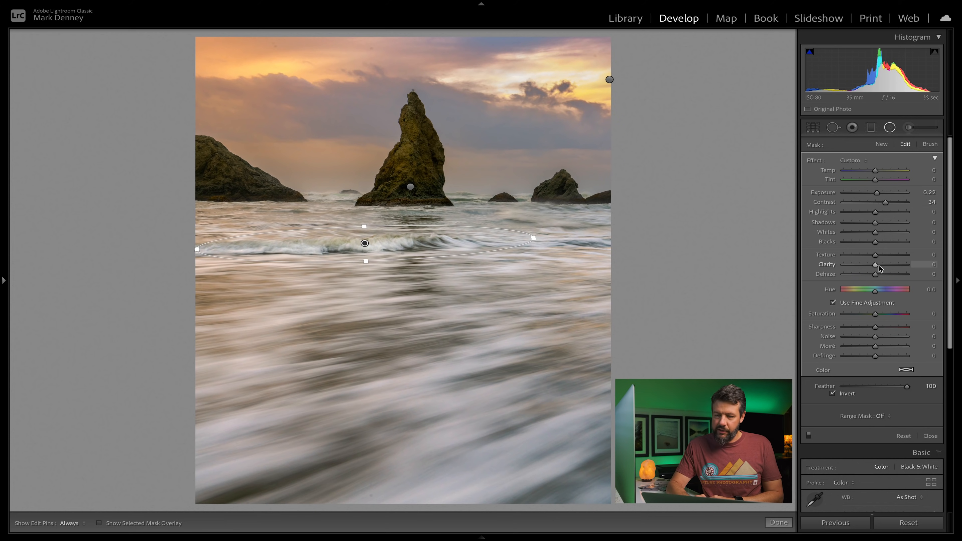
{"action": "mouse_move", "coordinate": [875, 264]}
{"action": "left_mouse_down"}
{"action": "mouse_move", "coordinate": [914, 261]}
{"action": "mouse_move", "coordinate": [884, 267]}
{"action": "left_mouse_up"}
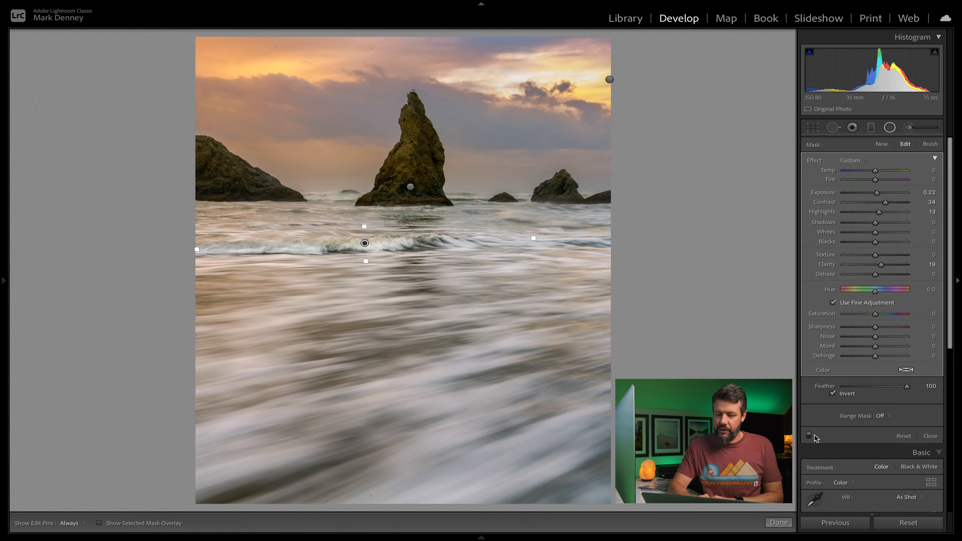
{"action": "left_click", "coordinate": [808, 436]}
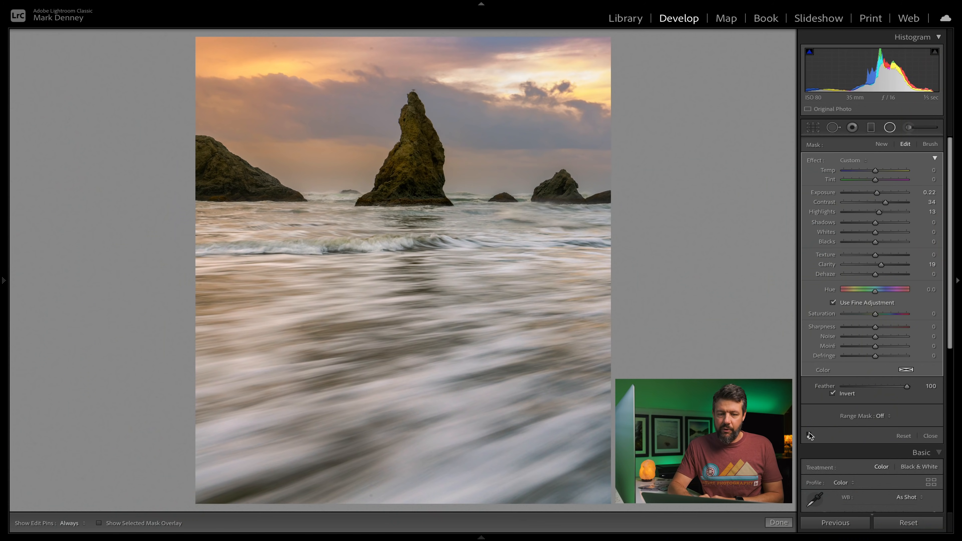
{"action": "left_click", "coordinate": [809, 435]}
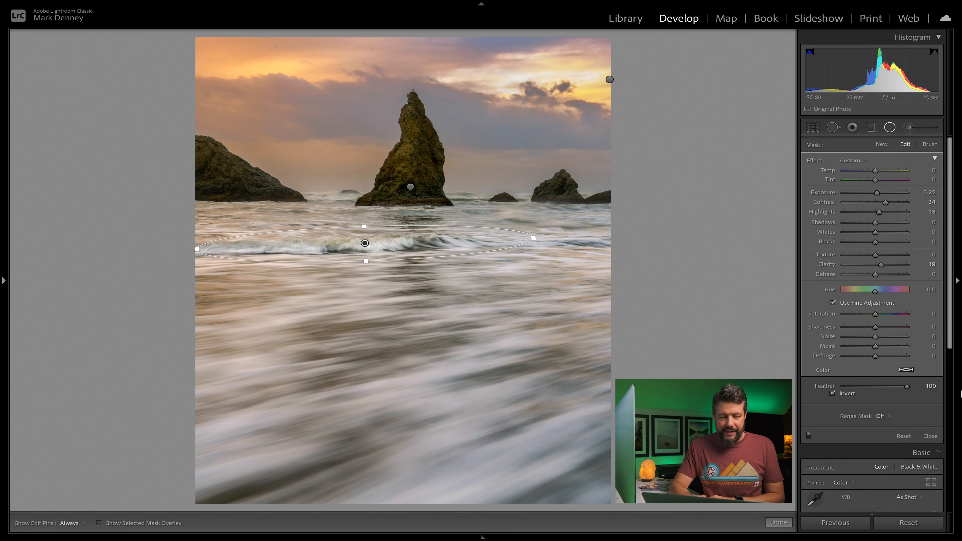
{"action": "left_click", "coordinate": [930, 436]}
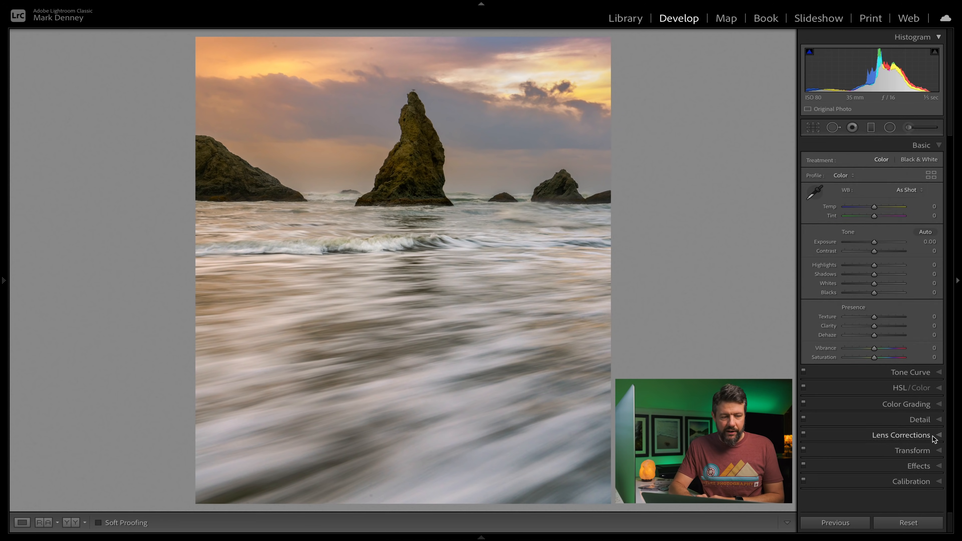
Add a narrow, slightly tilted radial filter over the upper face of the central sea stack.
{"action": "left_click", "coordinate": [888, 127]}
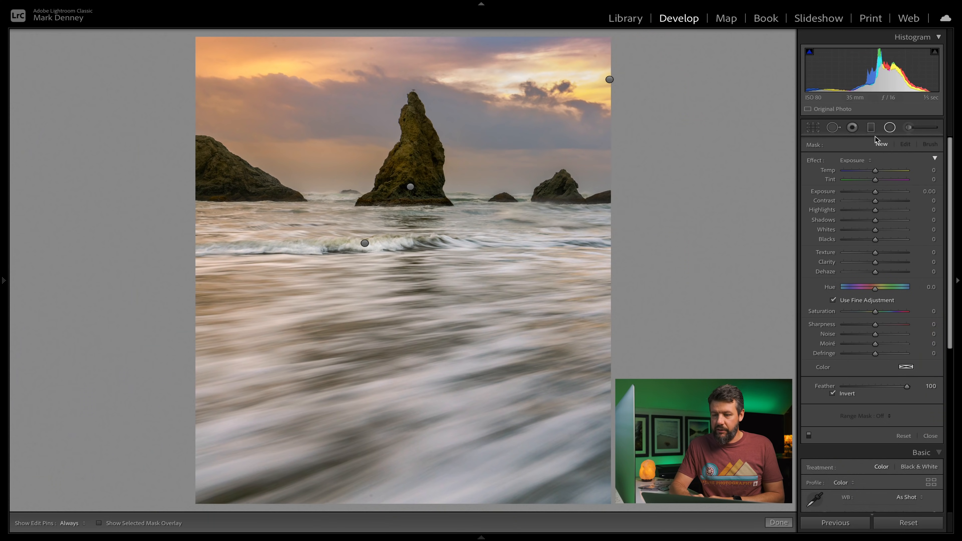
{"action": "left_click_drag", "start_coordinate": [399, 153], "coordinate": [422, 161]}
{"action": "left_click_drag", "start_coordinate": [407, 122], "coordinate": [402, 143]}
{"action": "left_click_drag", "start_coordinate": [405, 95], "coordinate": [418, 96]}
{"action": "left_click_drag", "start_coordinate": [402, 143], "coordinate": [409, 147]}
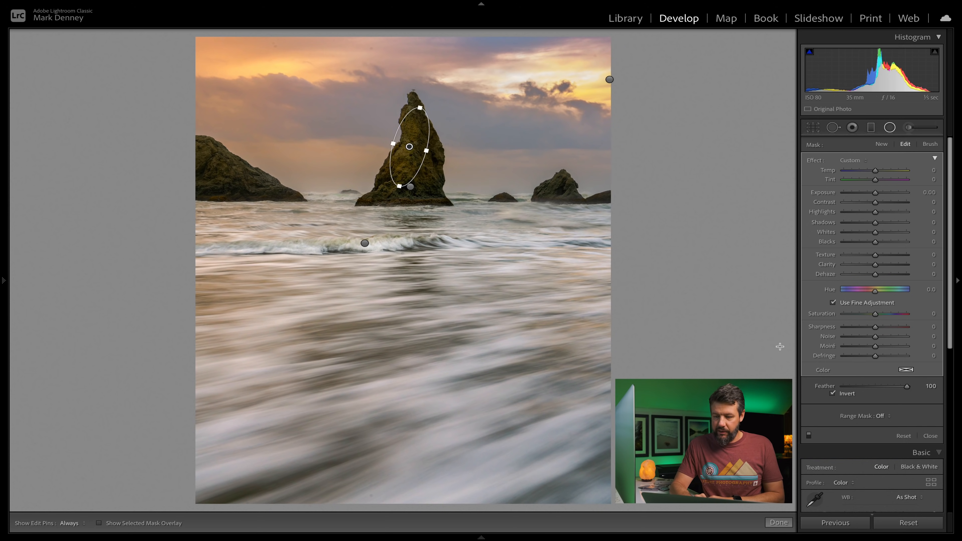
Restrict the upper sea stack filter to darker tones using a Luminance range mask with its range set to 0/39.
{"action": "left_click", "coordinate": [890, 418]}
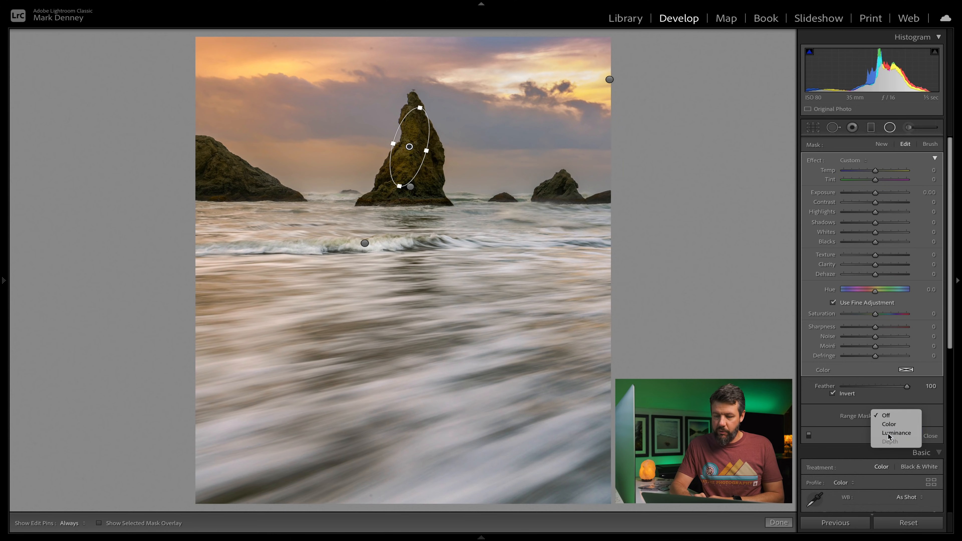
{"action": "left_click", "coordinate": [884, 434]}
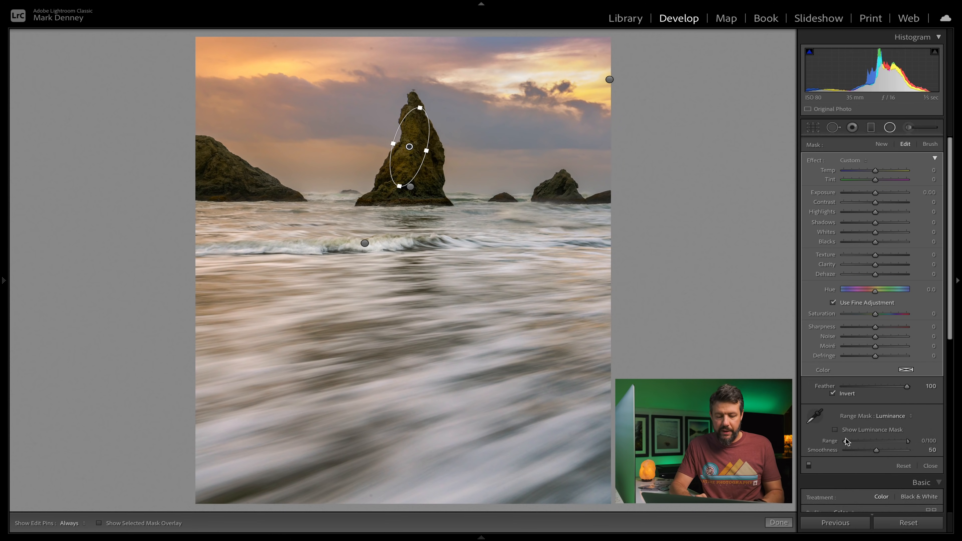
{"action": "mouse_move", "coordinate": [846, 442]}
{"action": "left_mouse_down"}
{"action": "mouse_move", "coordinate": [905, 442]}
{"action": "mouse_move", "coordinate": [861, 443]}
{"action": "left_mouse_up"}
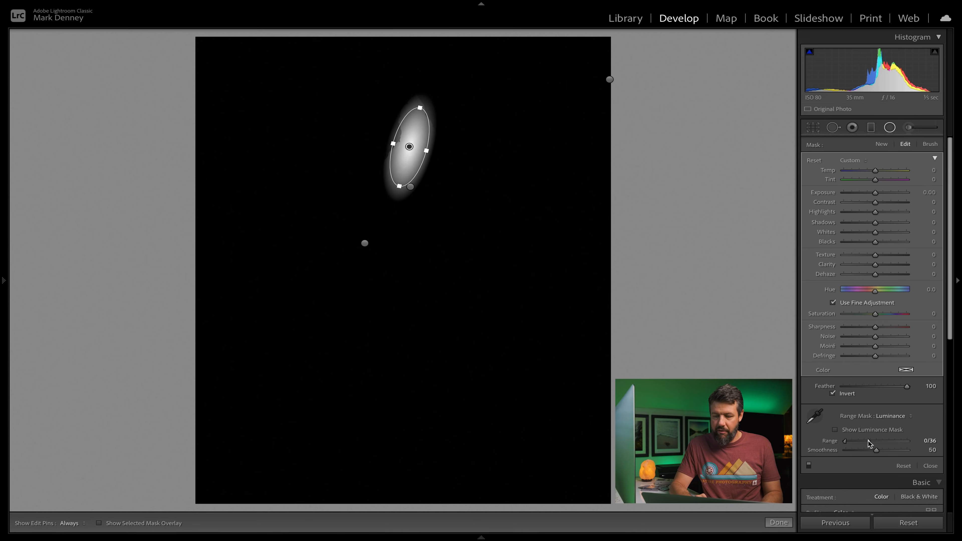
{"action": "left_click_drag", "start_coordinate": [869, 443], "coordinate": [869, 443]}
Set the upper sea stack filter's Exposure to 0.50 and compare the photo with the radial filters off.
{"action": "left_click", "coordinate": [926, 192]}
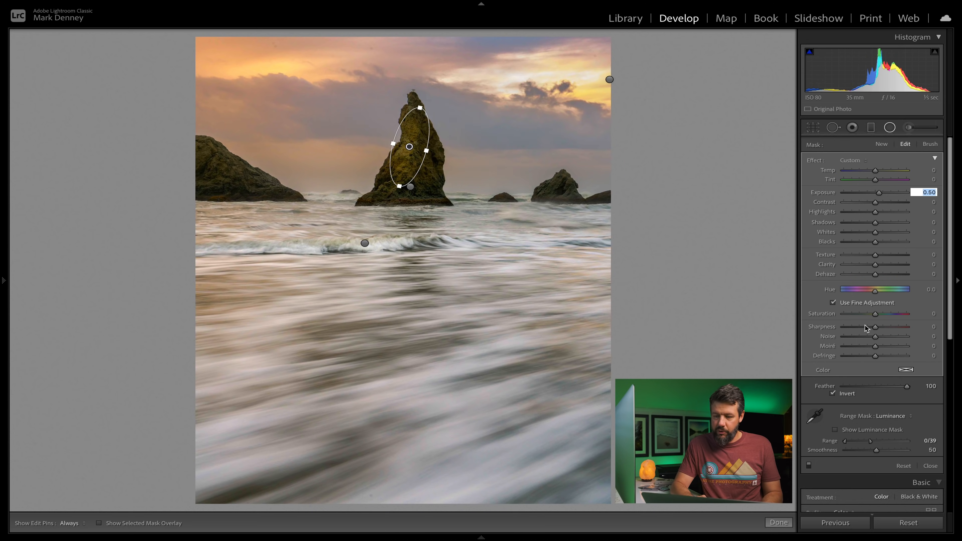
{"action": "left_click", "coordinate": [808, 464]}
{"action": "left_click", "coordinate": [807, 465]}
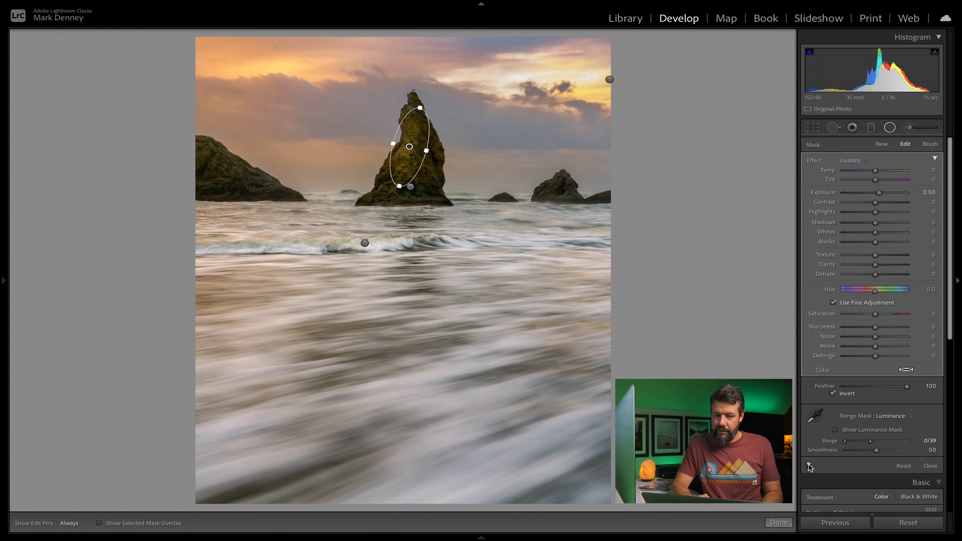
Duplicate the upper sea stack filter, move the copy onto the left-hand rock, and rotate it to follow the rock's slope.
{"action": "right_click", "coordinate": [410, 145]}
{"action": "left_click", "coordinate": [410, 148]}
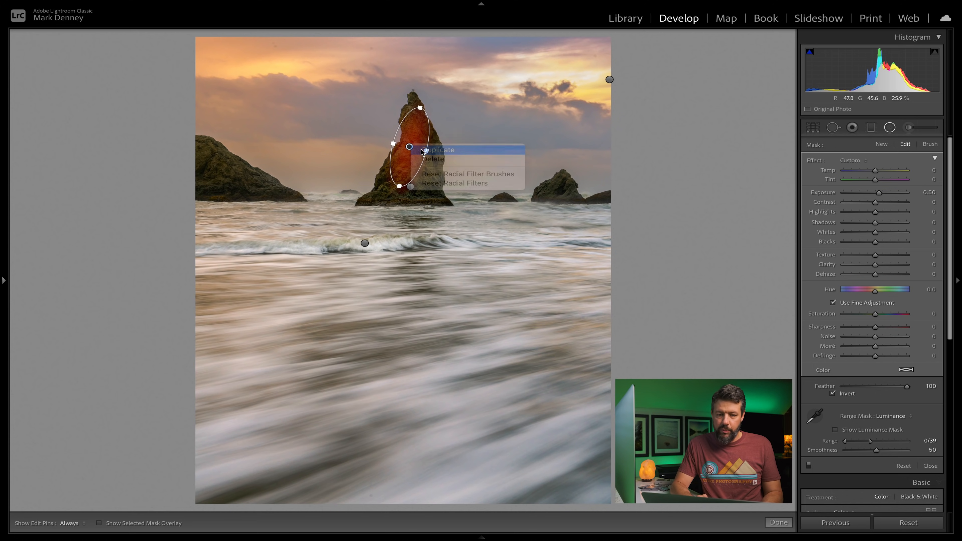
{"action": "left_click_drag", "start_coordinate": [410, 145], "coordinate": [213, 152]}
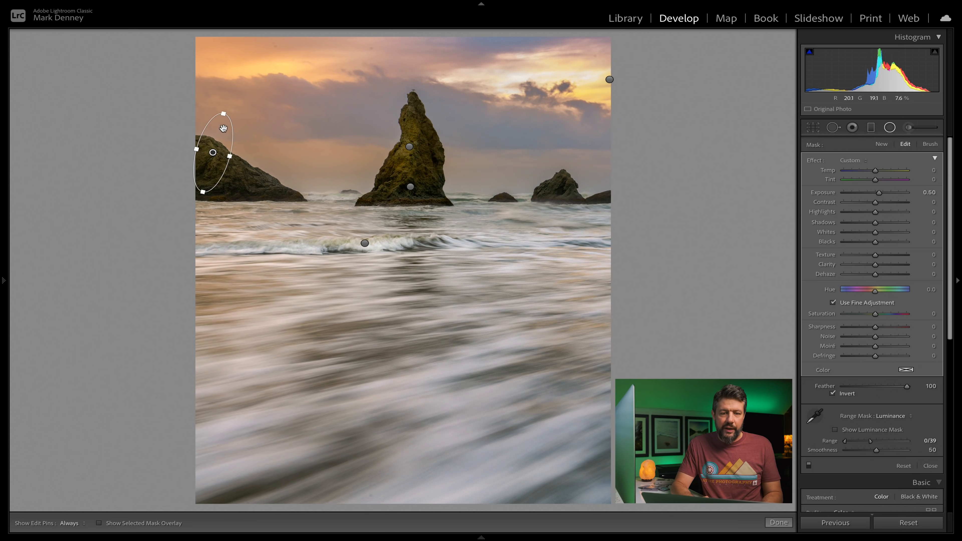
{"action": "left_click_drag", "start_coordinate": [224, 105], "coordinate": [267, 131]}
{"action": "left_click_drag", "start_coordinate": [267, 131], "coordinate": [257, 148]}
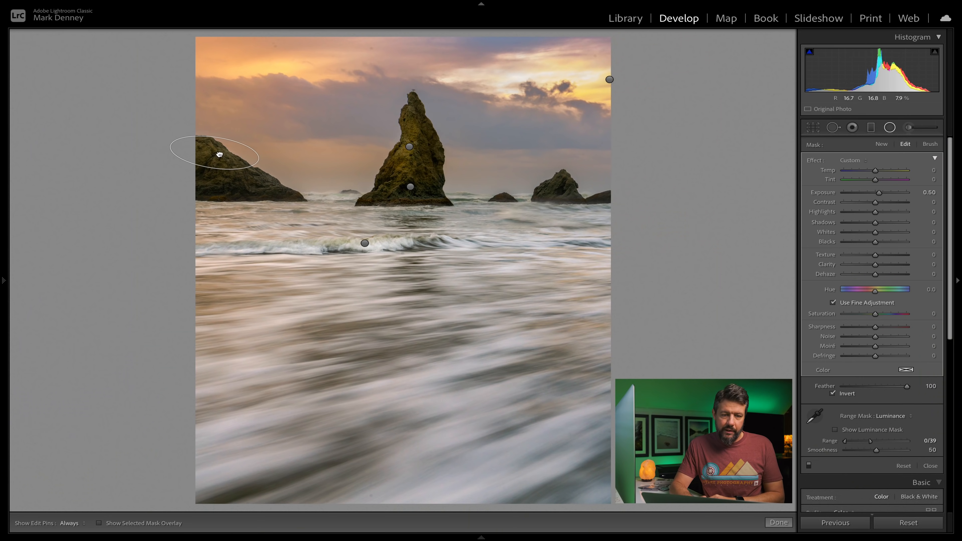
Fit the left-hand rock's radial filter along its slope, lengthen the ellipse slightly, and set its Exposure to 0.60.
{"action": "mouse_move", "coordinate": [219, 154]}
{"action": "left_mouse_down"}
{"action": "mouse_move", "coordinate": [229, 161]}
{"action": "mouse_move", "coordinate": [235, 138]}
{"action": "mouse_move", "coordinate": [231, 166]}
{"action": "left_mouse_up"}
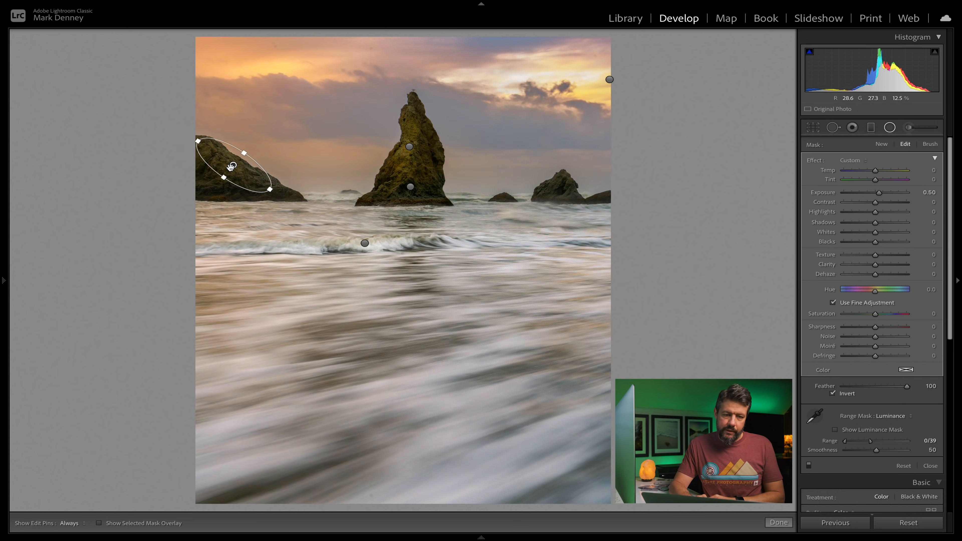
{"action": "left_click_drag", "start_coordinate": [194, 139], "coordinate": [189, 139]}
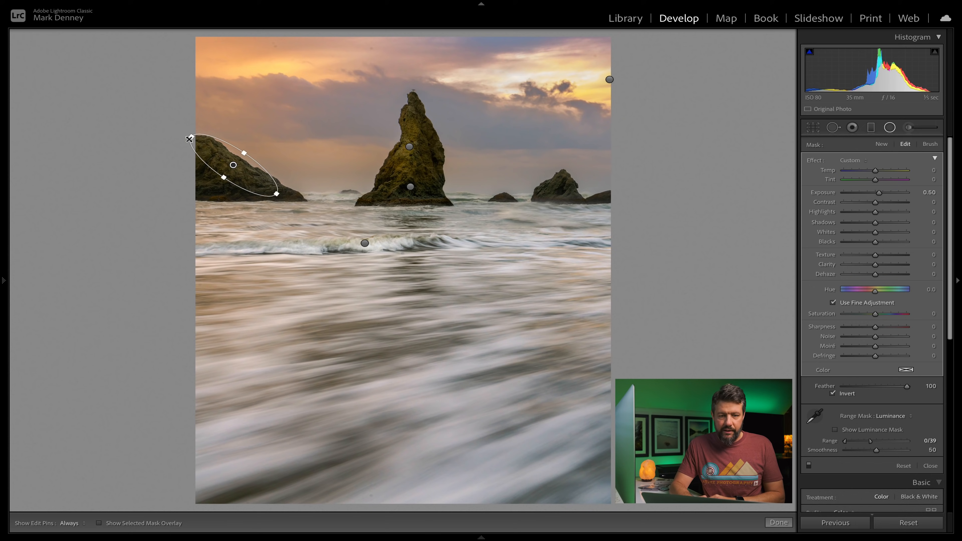
{"action": "left_click", "coordinate": [926, 192]}
{"action": "key", "text": "Down"}
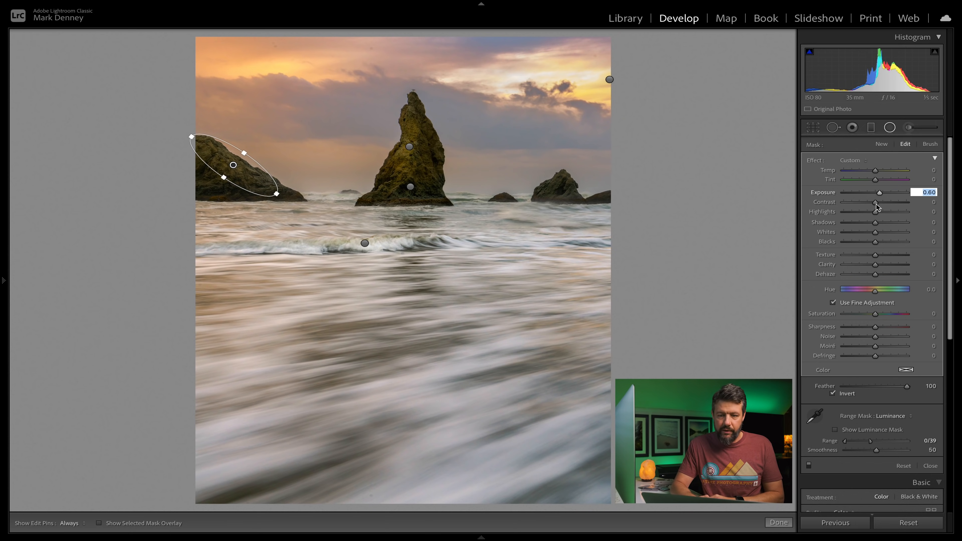
Duplicate the left-hand rock's radial filter, move the copy onto the small right-hand rock, then shrink and rotate it to fit.
{"action": "right_click", "coordinate": [233, 165]}
{"action": "left_click", "coordinate": [242, 170]}
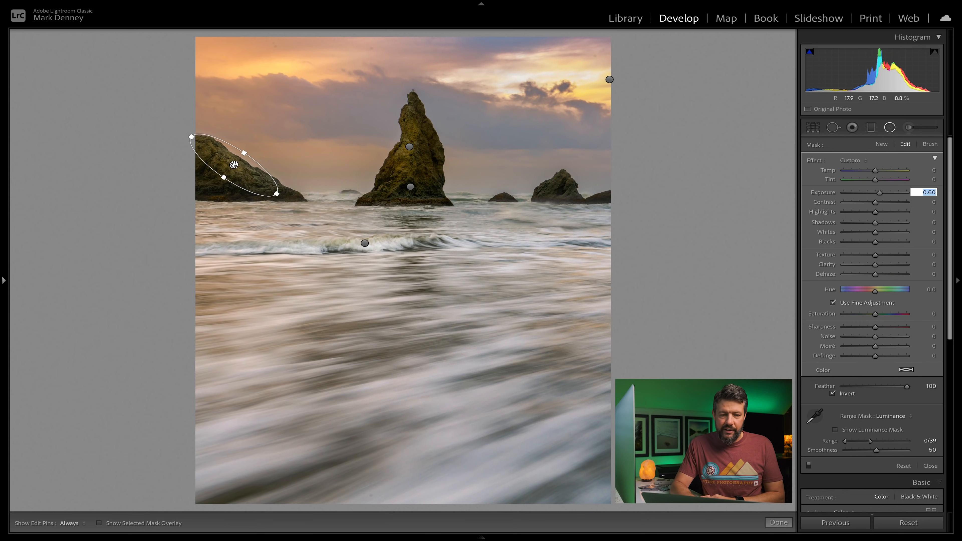
{"action": "left_click_drag", "start_coordinate": [233, 165], "coordinate": [561, 180]}
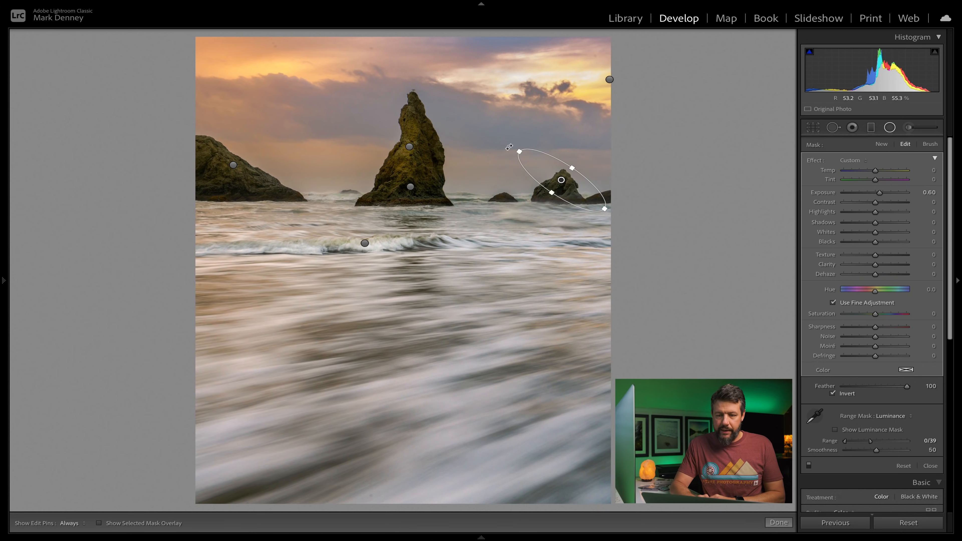
{"action": "left_click_drag", "start_coordinate": [518, 150], "coordinate": [551, 186]}
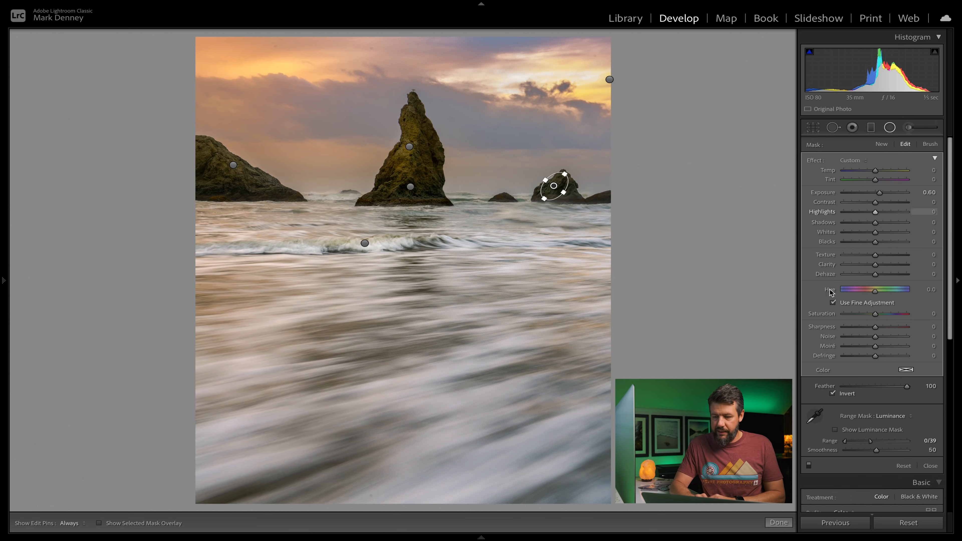
Compare the photo with the radial filters off and on, and close the radial filter settings.
{"action": "left_click", "coordinate": [808, 466]}
{"action": "left_click", "coordinate": [808, 466]}
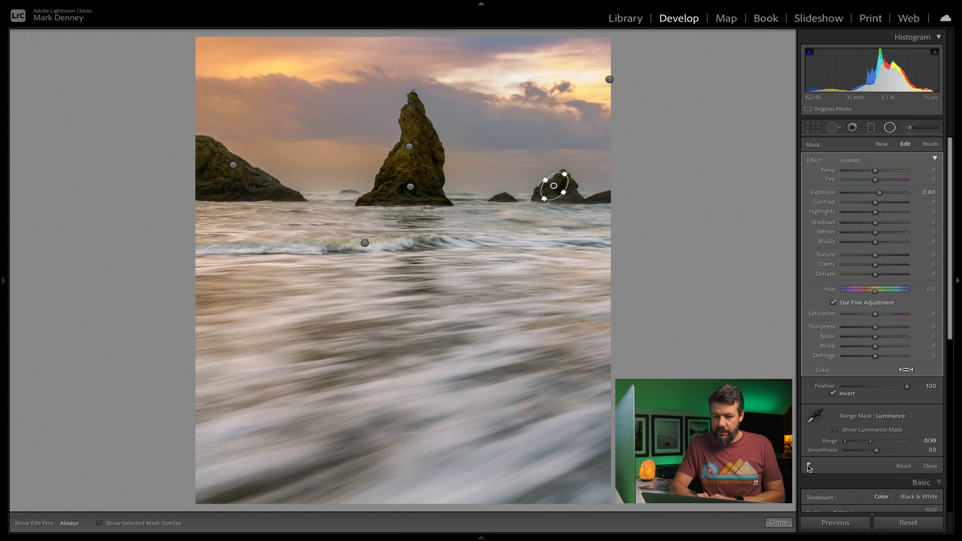
{"action": "left_click", "coordinate": [809, 469]}
{"action": "left_click", "coordinate": [808, 467]}
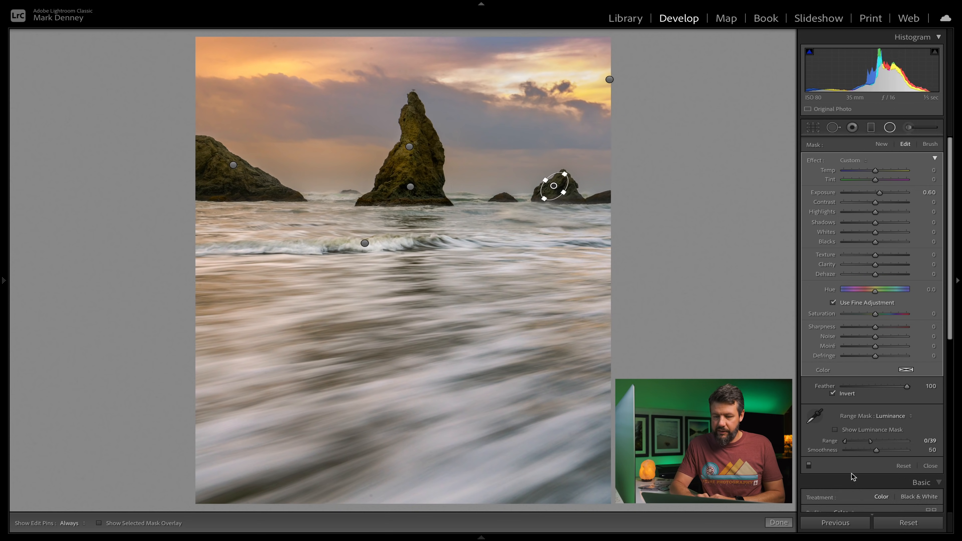
{"action": "left_click", "coordinate": [931, 466]}
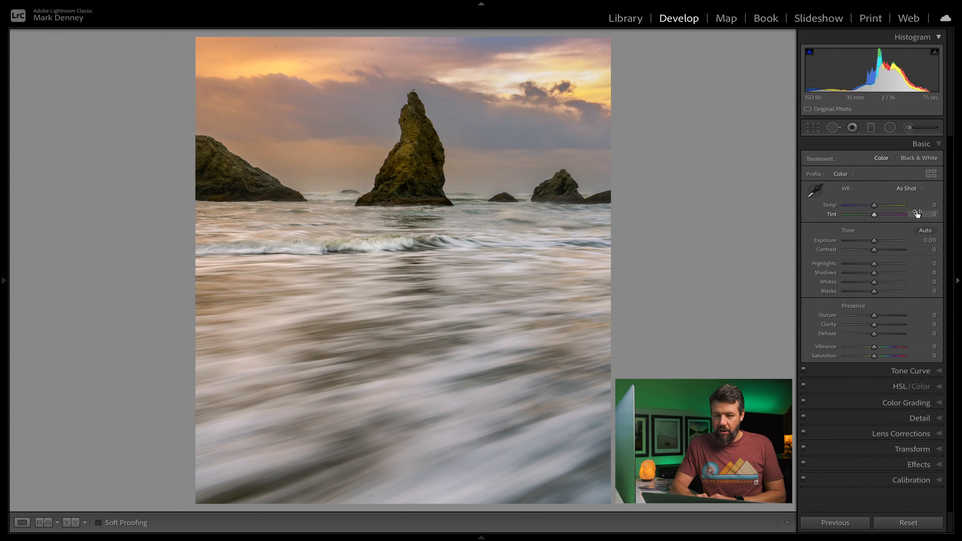
Add a horizontal graduated filter over the foreground water, shift it slightly upward, and check its coverage with the mask overlay.
{"action": "left_click", "coordinate": [871, 128]}
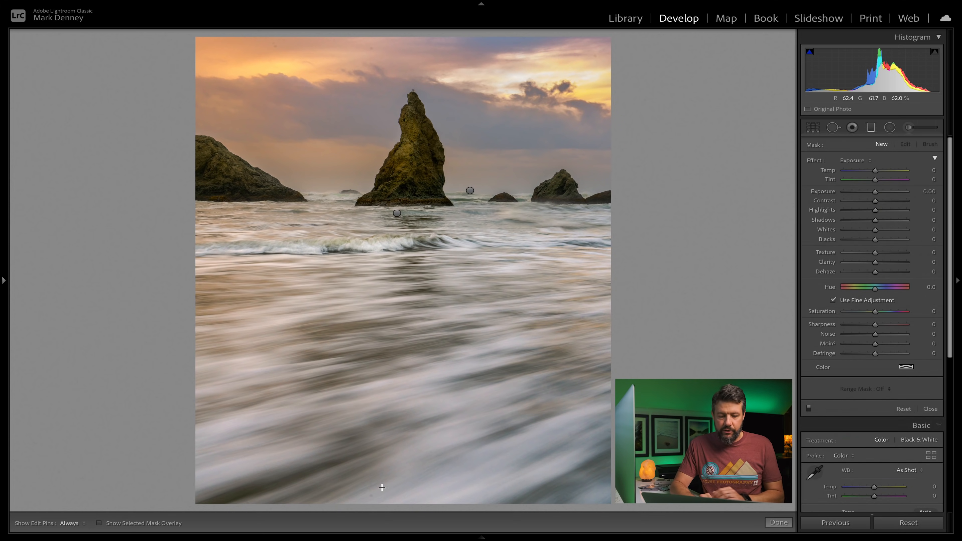
{"action": "left_click_drag", "start_coordinate": [382, 483], "coordinate": [381, 431]}
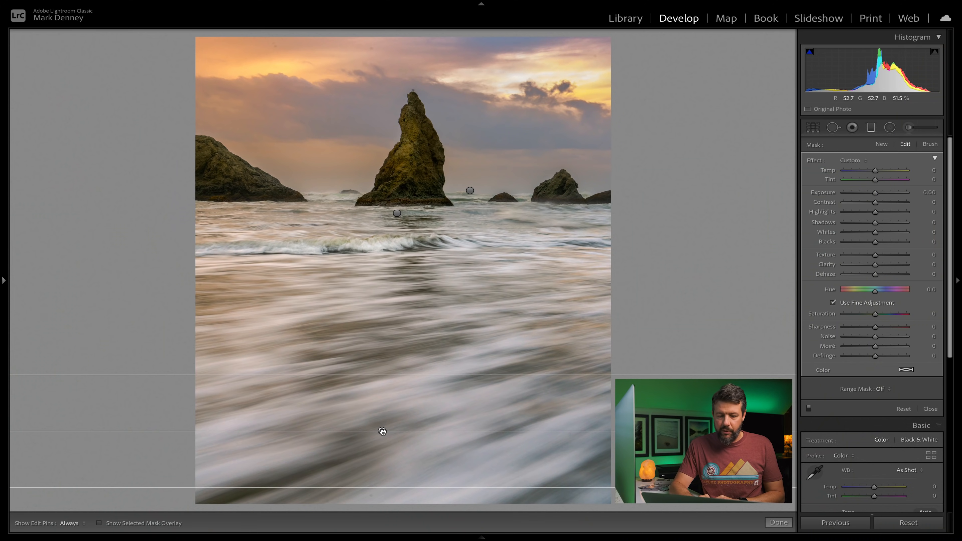
{"action": "left_click_drag", "start_coordinate": [381, 431], "coordinate": [383, 411]}
{"action": "key", "text": "o"}
{"action": "key", "text": "o"}
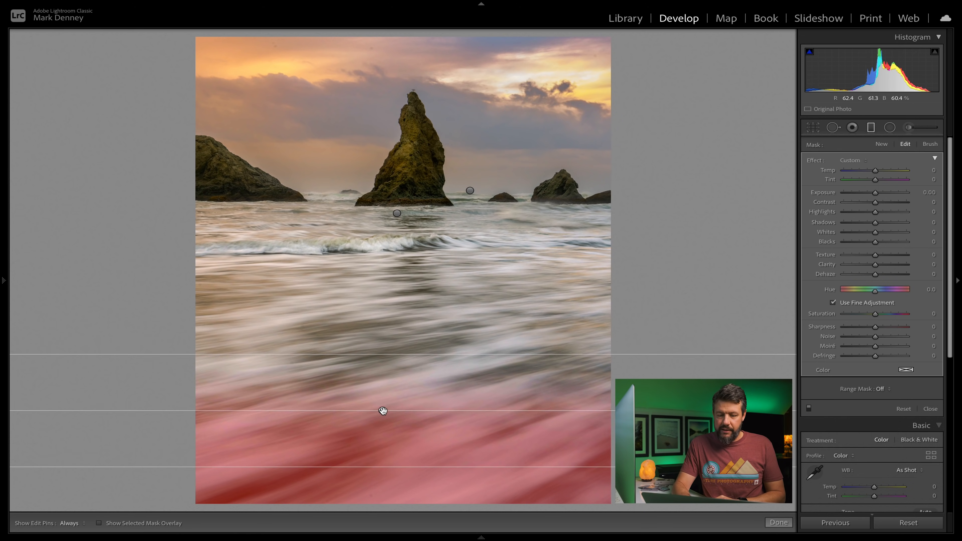
Set the foreground graduated filter's Exposure to -0.20 and extend its upper edge farther up the water for a softer transition.
{"action": "left_click", "coordinate": [927, 192]}
{"action": "type", "text": "-0.1"}
{"action": "key", "text": "Return"}
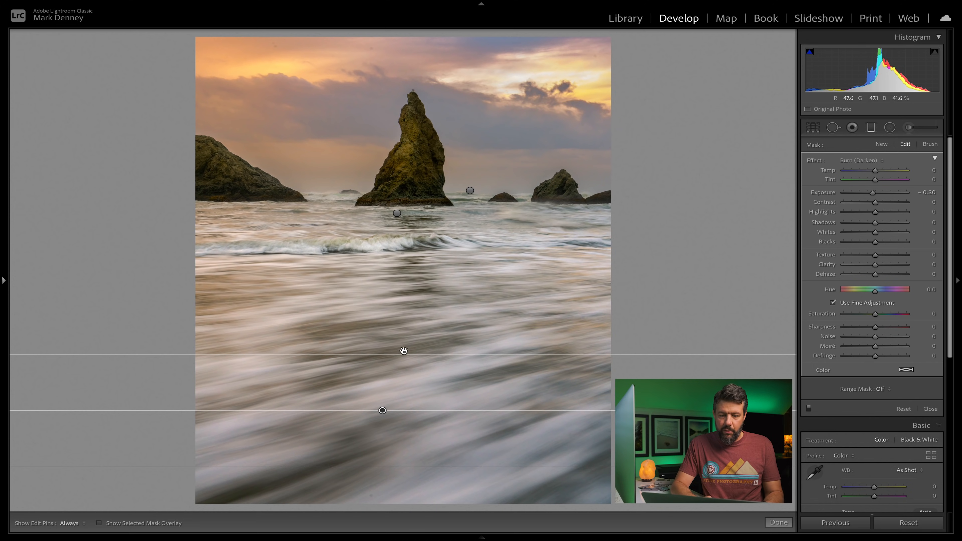
{"action": "left_click_drag", "start_coordinate": [403, 353], "coordinate": [402, 304]}
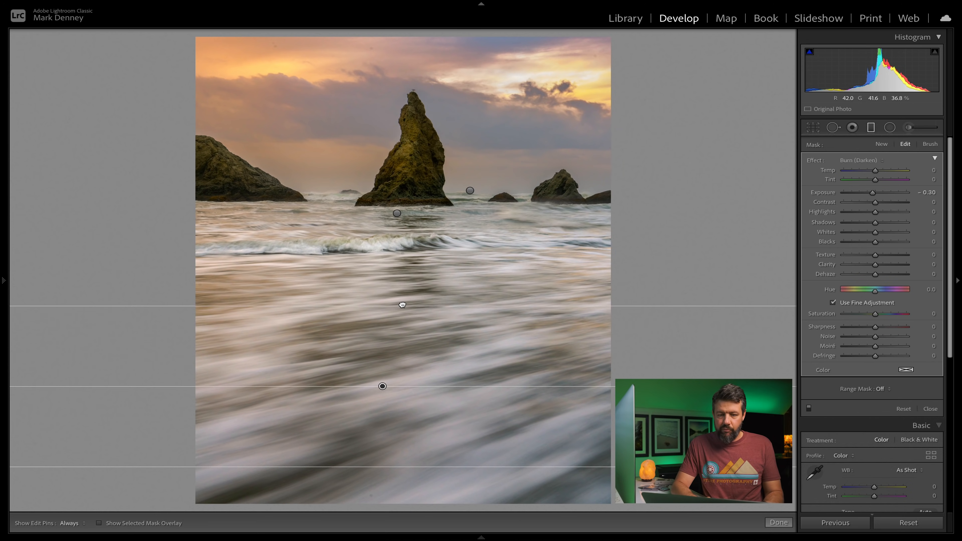
{"action": "left_click", "coordinate": [928, 192]}
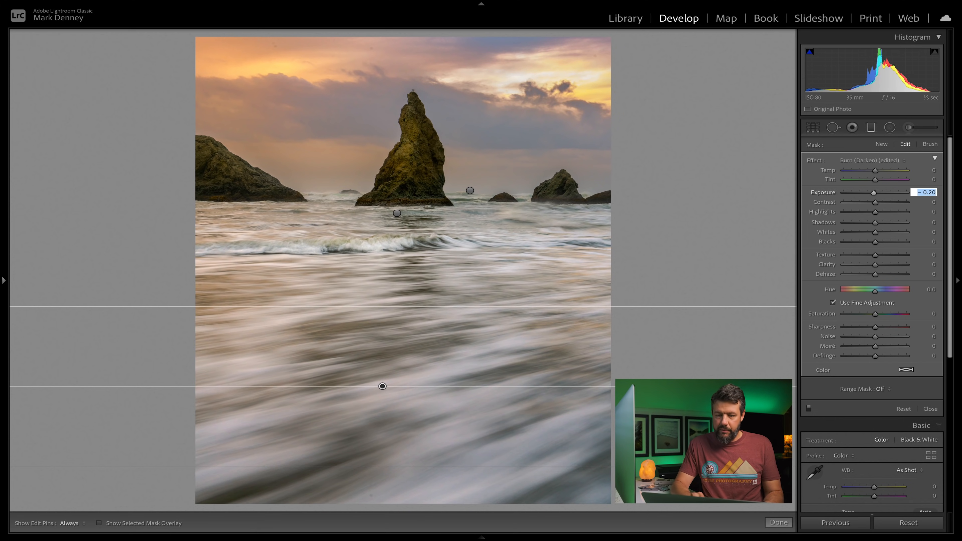
{"action": "left_click", "coordinate": [929, 408]}
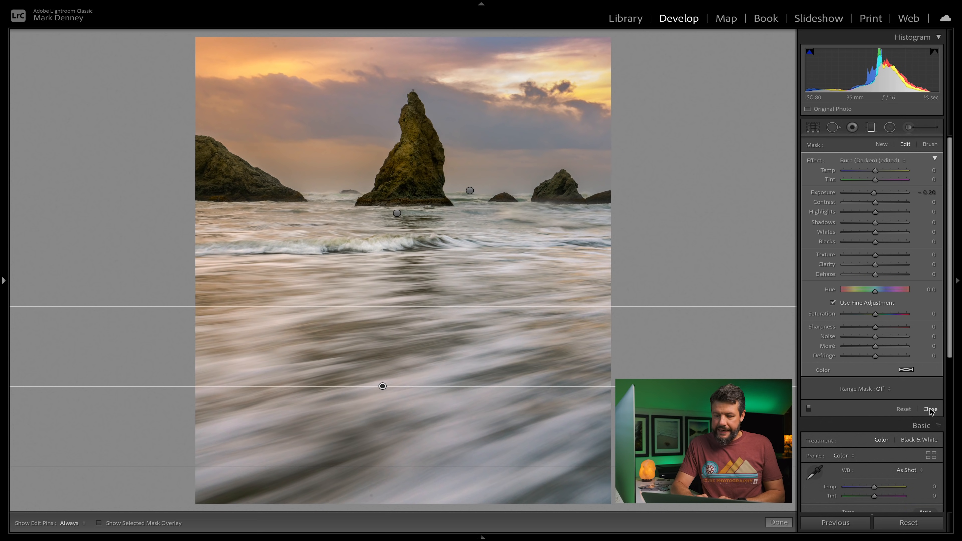
Draw a large radial filter centred on the zoomed-out photo and stretch it well beyond all of the photo's edges.
{"action": "left_click", "coordinate": [394, 244]}
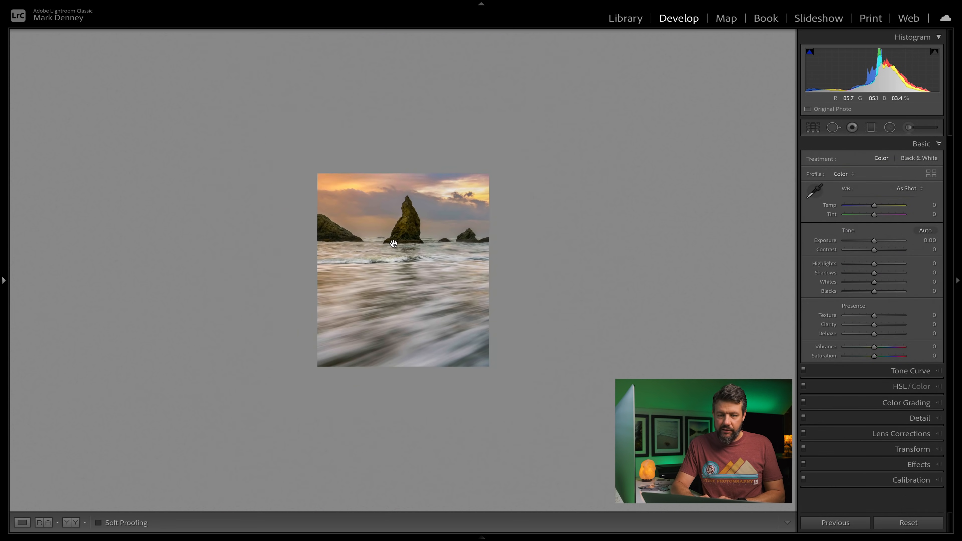
{"action": "left_click", "coordinate": [886, 128]}
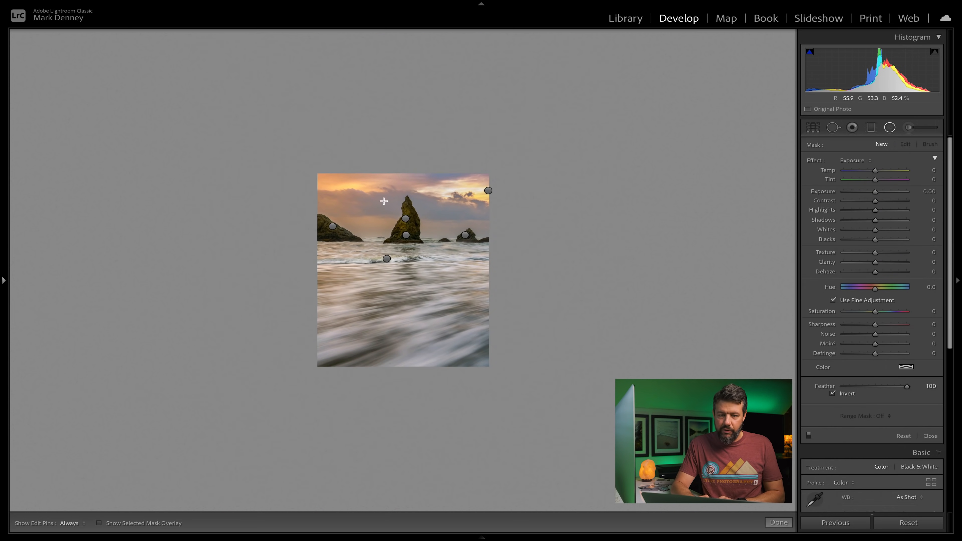
{"action": "left_click_drag", "start_coordinate": [394, 149], "coordinate": [534, 286]}
{"action": "left_click_drag", "start_coordinate": [394, 149], "coordinate": [396, 269]}
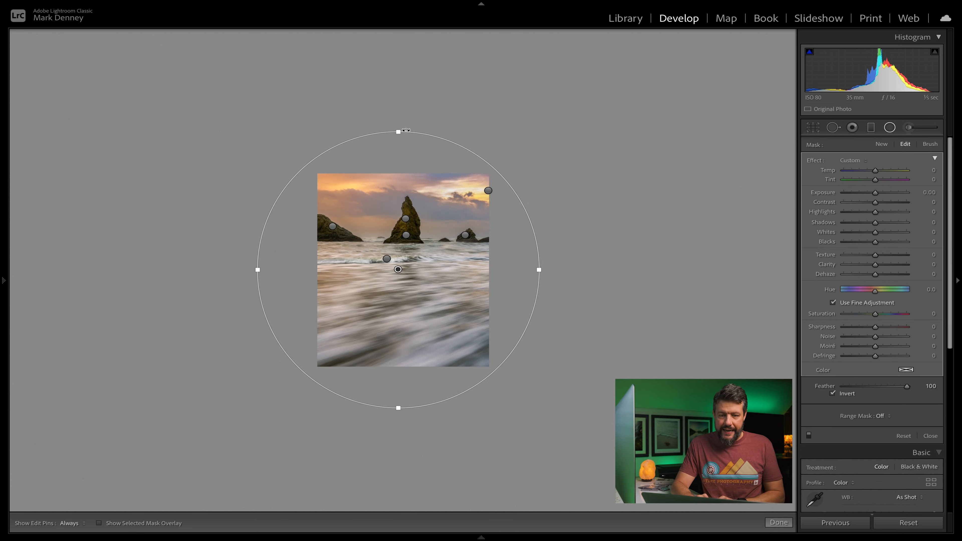
{"action": "left_click_drag", "start_coordinate": [397, 131], "coordinate": [402, 80]}
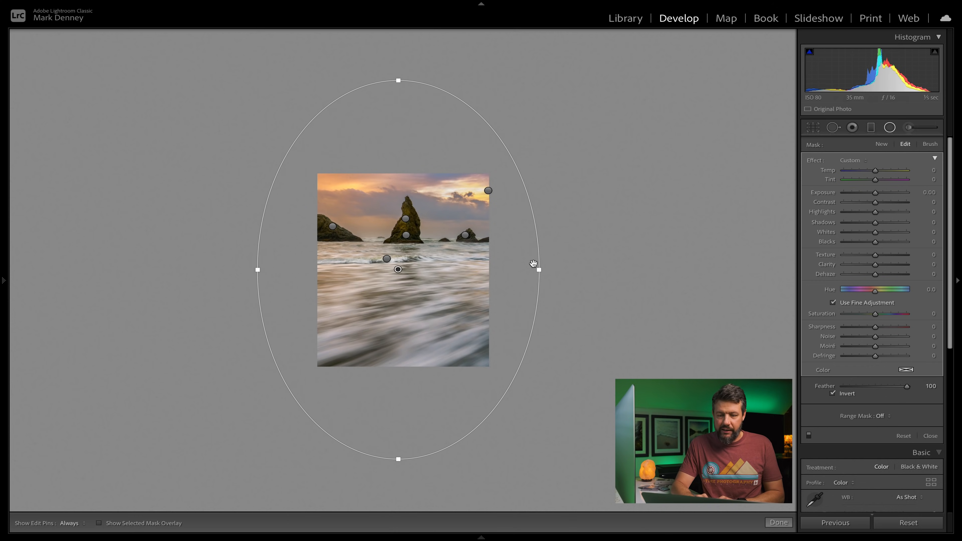
{"action": "left_click_drag", "start_coordinate": [540, 270], "coordinate": [570, 269]}
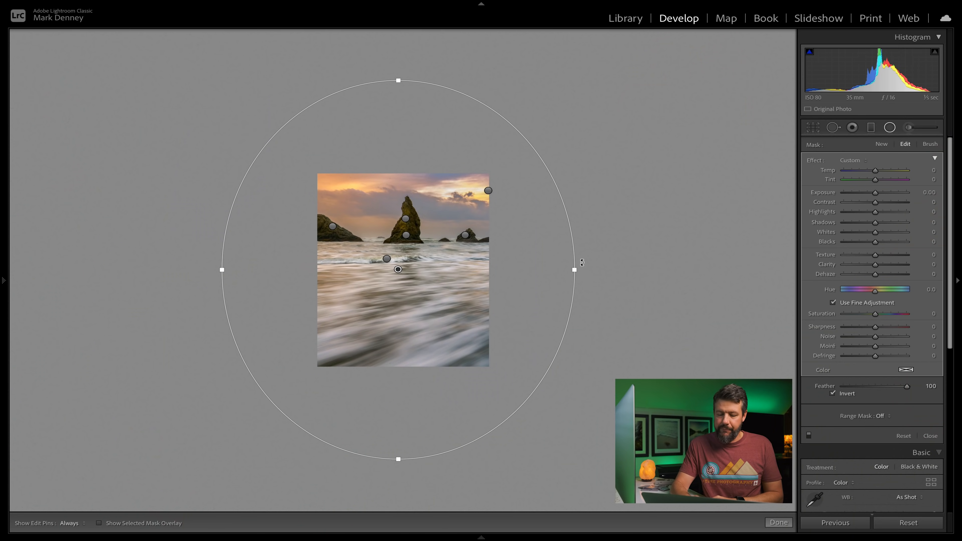
With the mask overlay shown, uninvert the large radial filter, enlarge it further in both directions, and set its Feather to 72.
{"action": "key", "text": "o"}
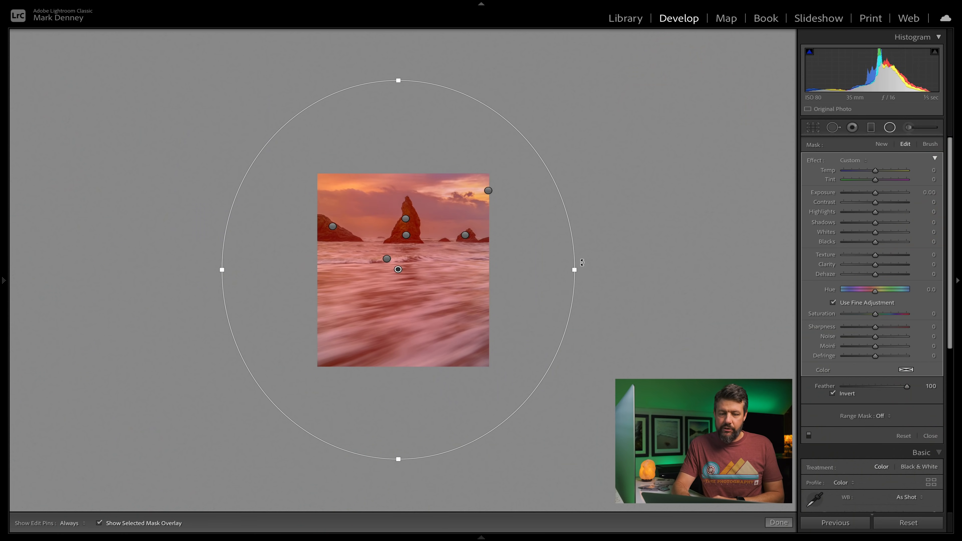
{"action": "left_click", "coordinate": [832, 394]}
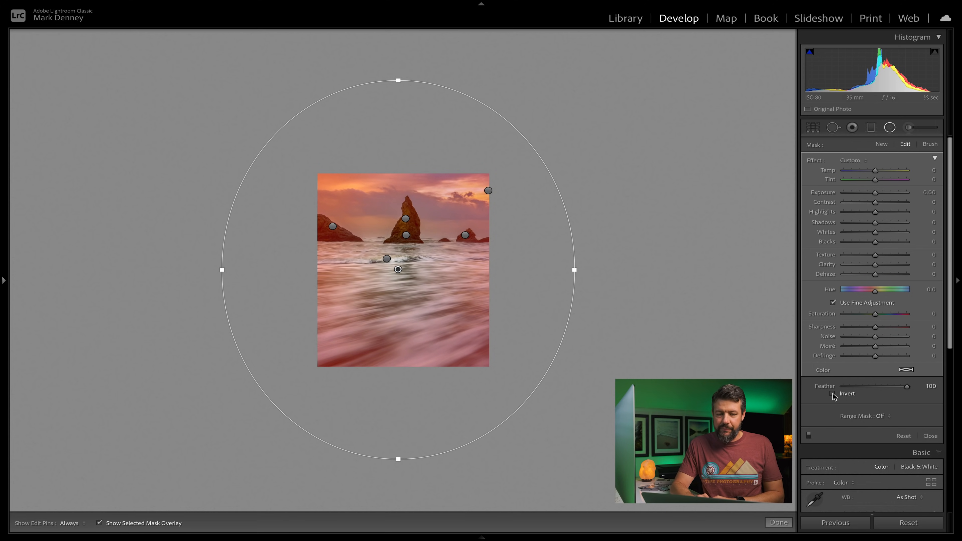
{"action": "left_click_drag", "start_coordinate": [575, 269], "coordinate": [633, 270]}
{"action": "left_click_drag", "start_coordinate": [397, 78], "coordinate": [404, 36]}
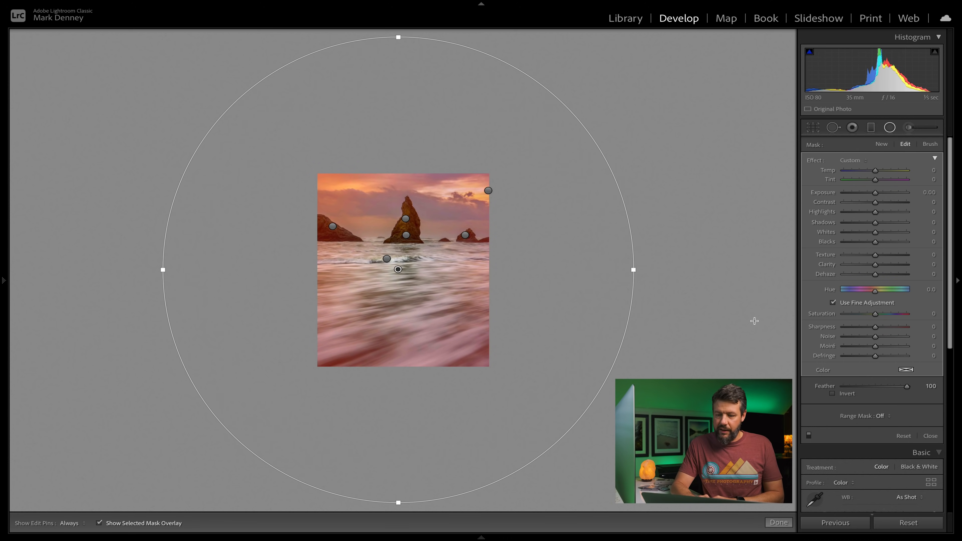
{"action": "left_click", "coordinate": [871, 386]}
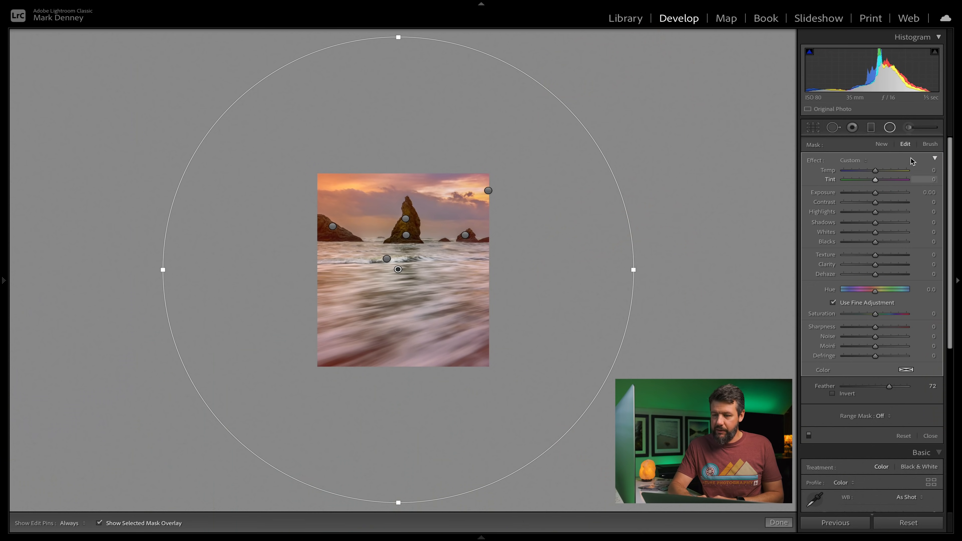
Erase the large radial filter's mask over the lower foreground water with a size 16 brush, hiding the edit pins while brushing.
{"action": "left_click", "coordinate": [929, 145]}
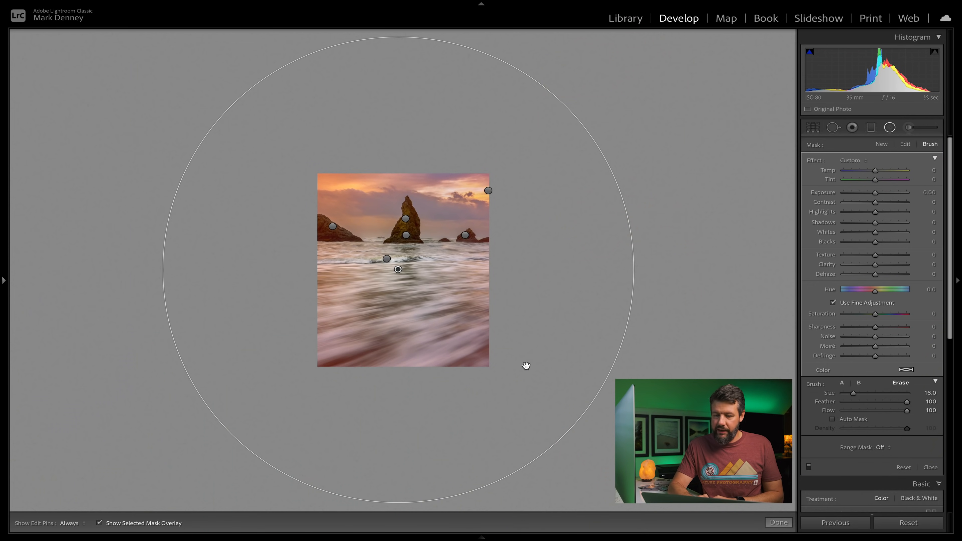
{"action": "key", "text": "h"}
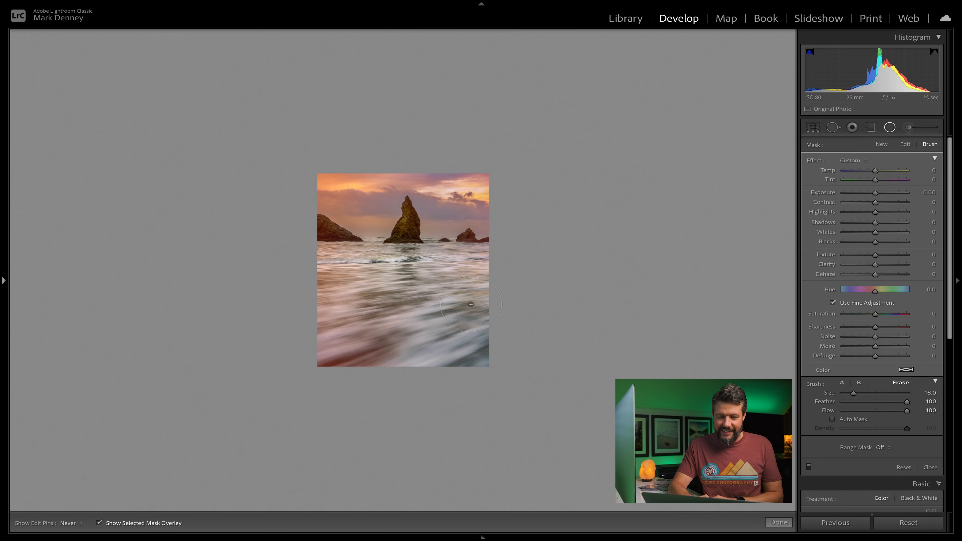
{"action": "key", "text": "h"}
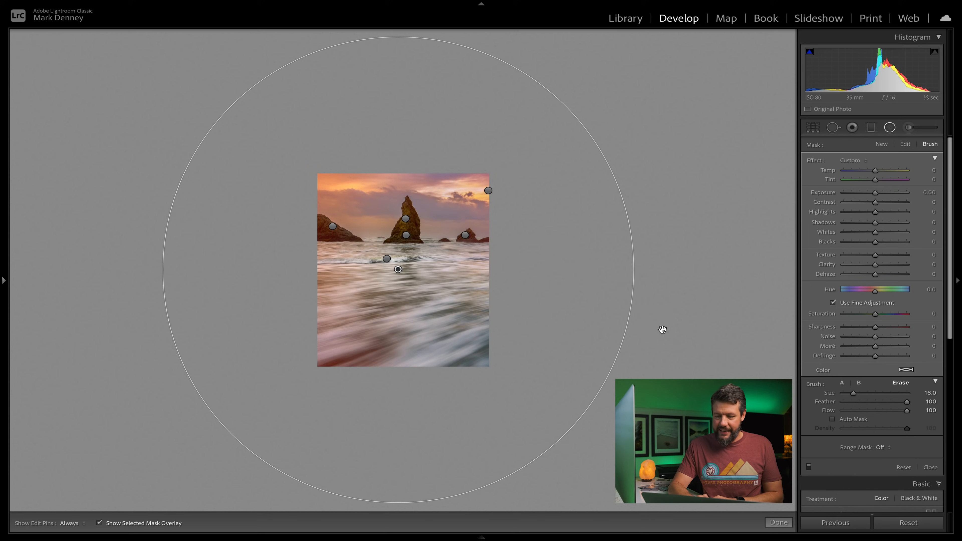
Set the large radial filter's Exposure to -0.70 to form a vignette, hide the mask overlay, and close the filter.
{"action": "left_click", "coordinate": [934, 191]}
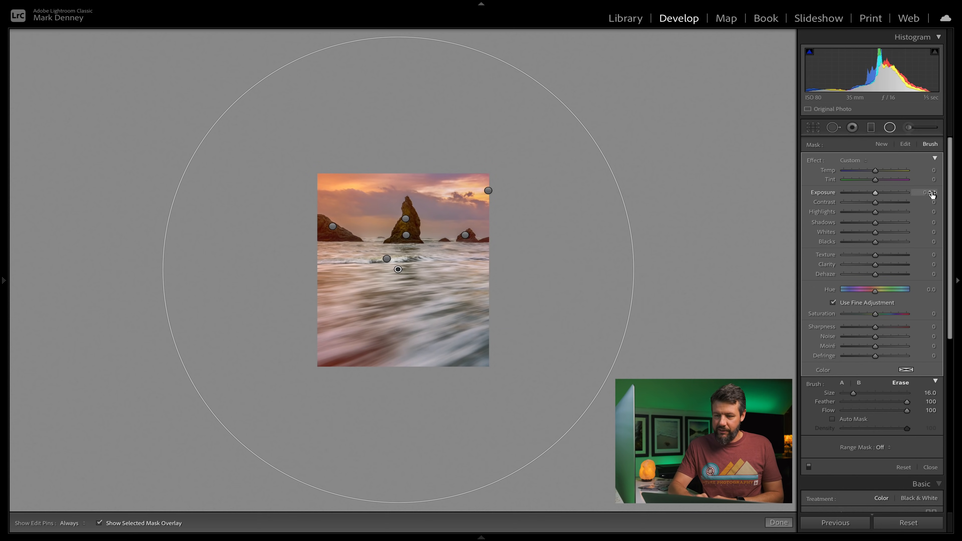
{"action": "type", "text": "-0.5"}
{"action": "key", "text": "Return"}
{"action": "key", "text": "Down"}
{"action": "key", "text": "Down"}
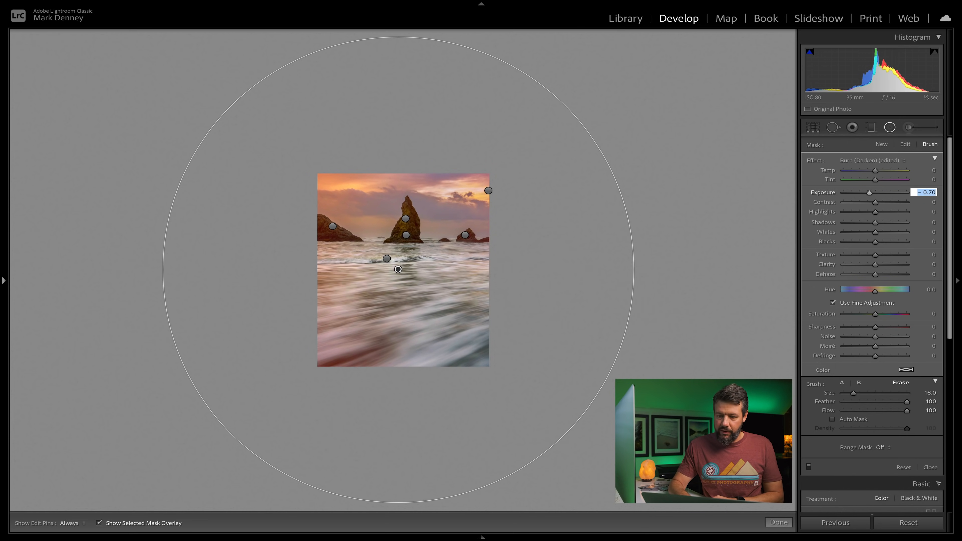
{"action": "key", "text": "Return"}
{"action": "key", "text": "o"}
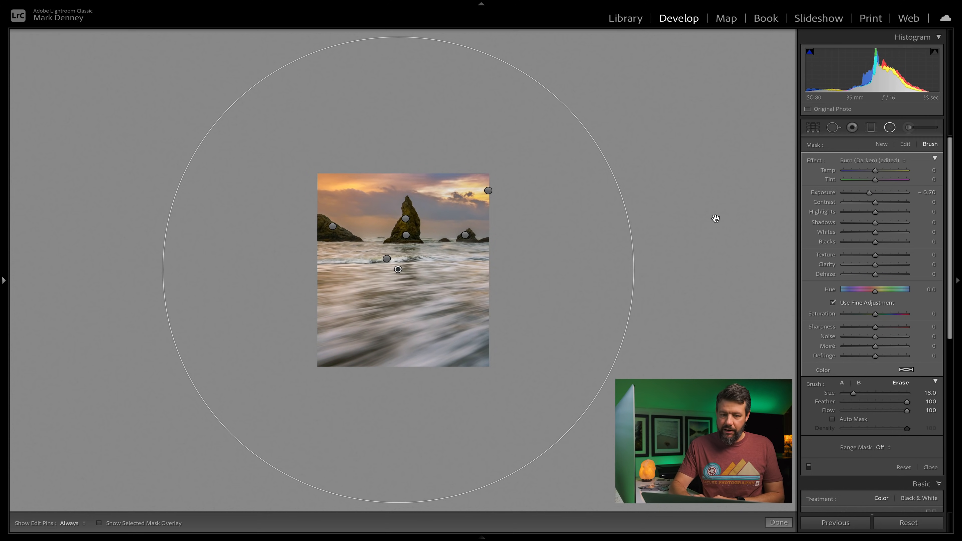
{"action": "left_click", "coordinate": [930, 468]}
Compare the photo at full view with all radial filters off and on to judge the vignette.
{"action": "left_click", "coordinate": [413, 340]}
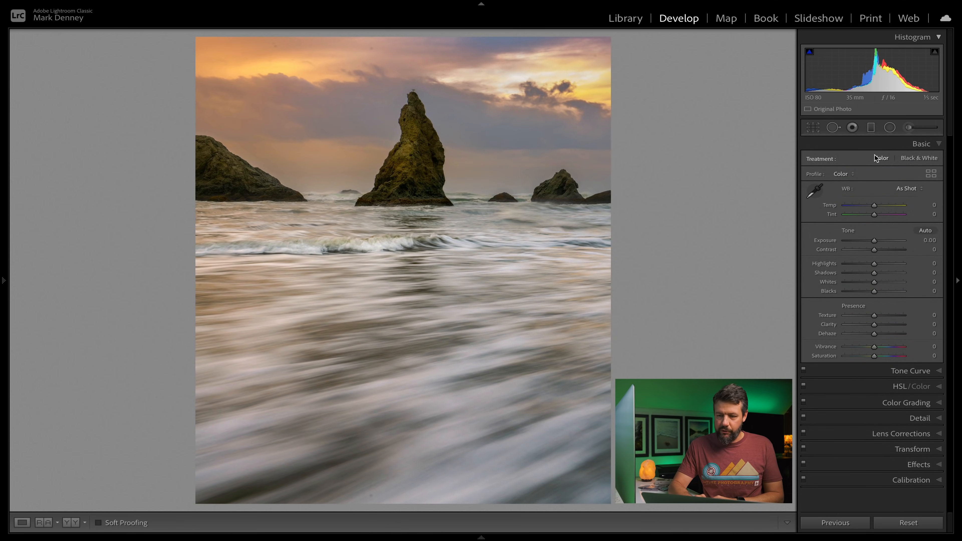
{"action": "left_click", "coordinate": [891, 127]}
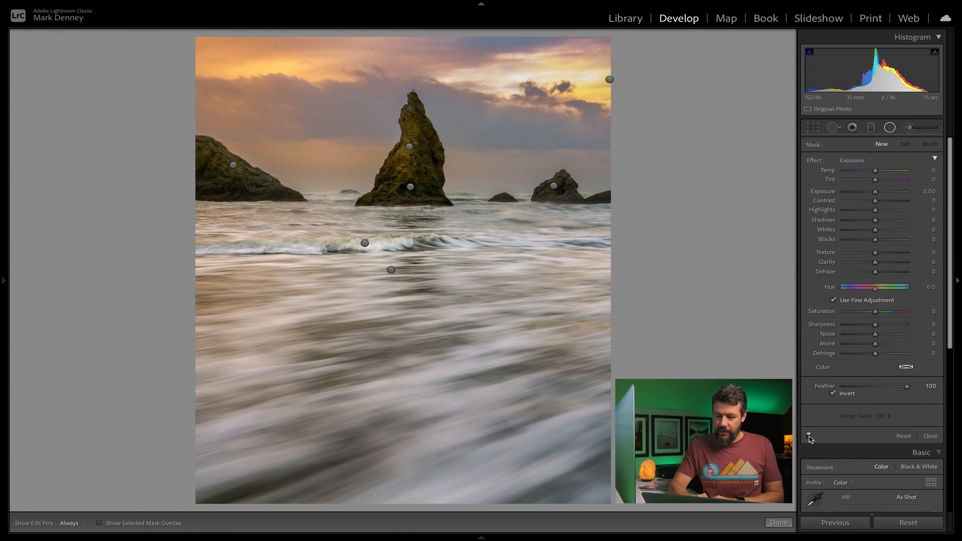
{"action": "left_click", "coordinate": [809, 435]}
{"action": "left_click", "coordinate": [808, 436]}
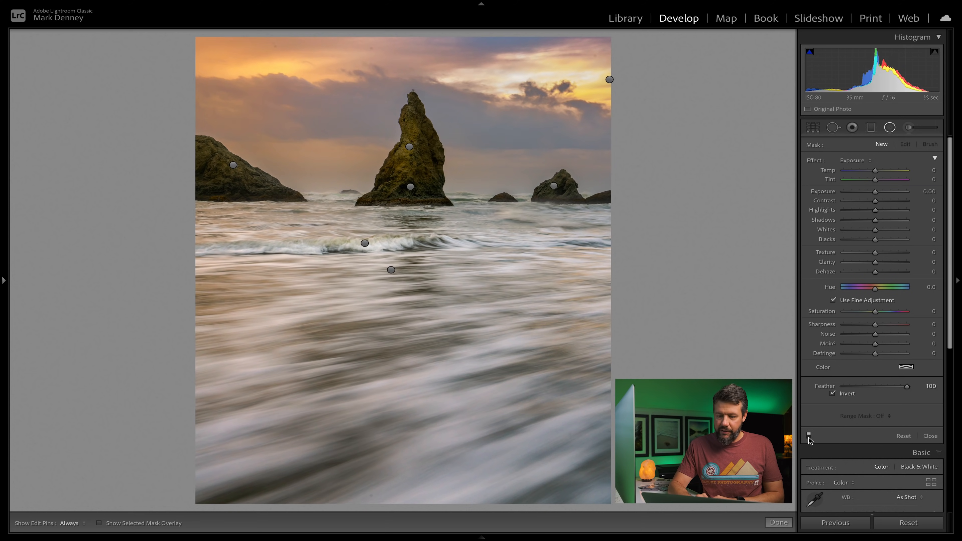
{"action": "left_click", "coordinate": [809, 435]}
{"action": "left_click", "coordinate": [808, 436]}
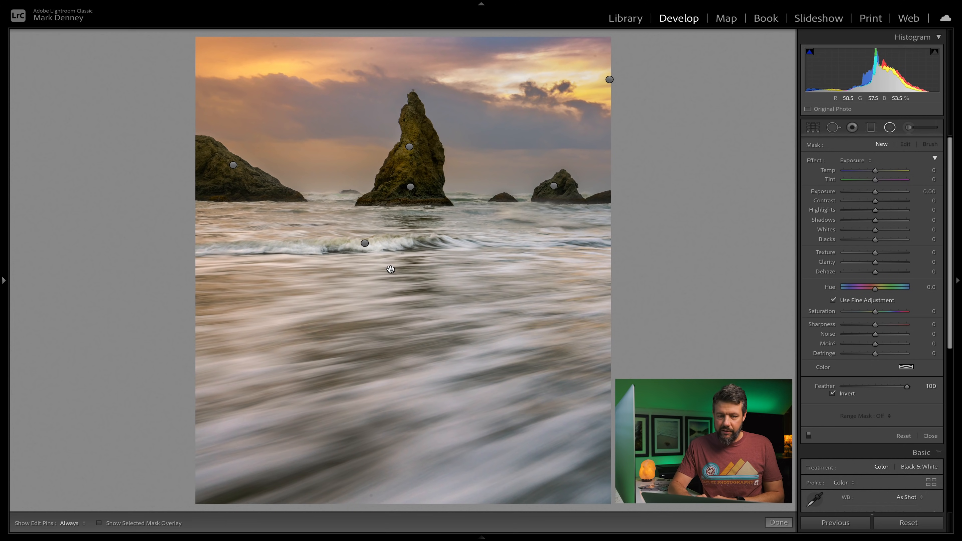
Erase more of the large vignette radial filter's mask over the lower foreground water with a size 16 brush, and close the filter.
{"action": "left_click", "coordinate": [391, 269]}
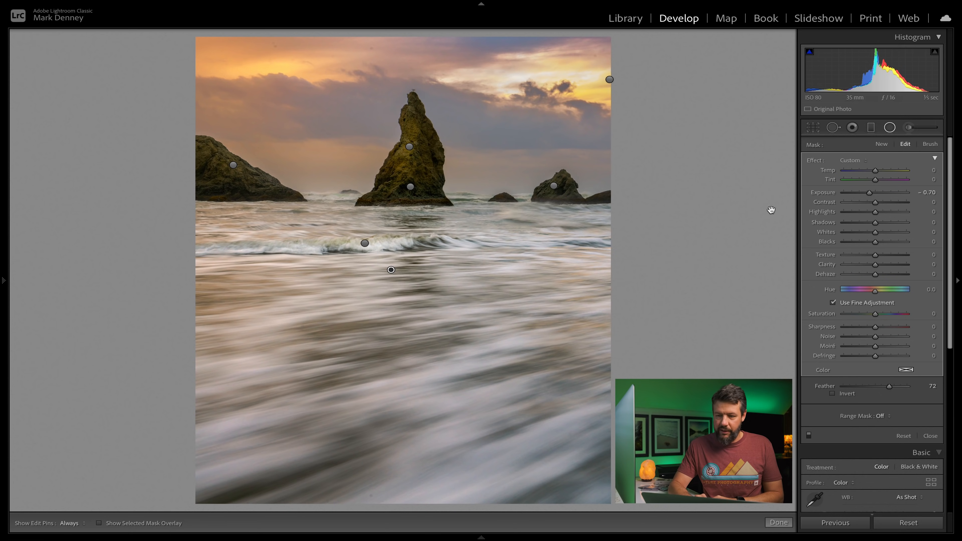
{"action": "left_click", "coordinate": [926, 145]}
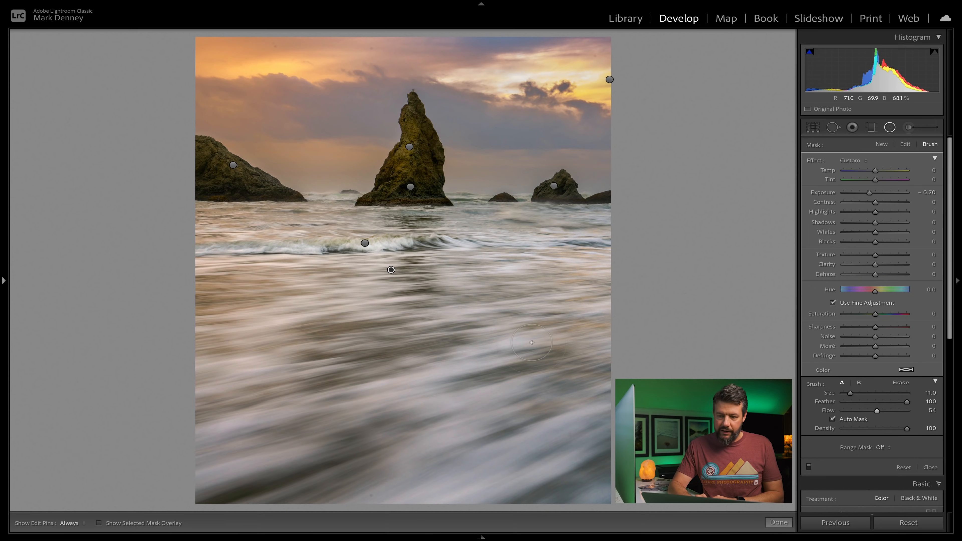
{"action": "left_click", "coordinate": [899, 382]}
{"action": "key", "text": "h"}
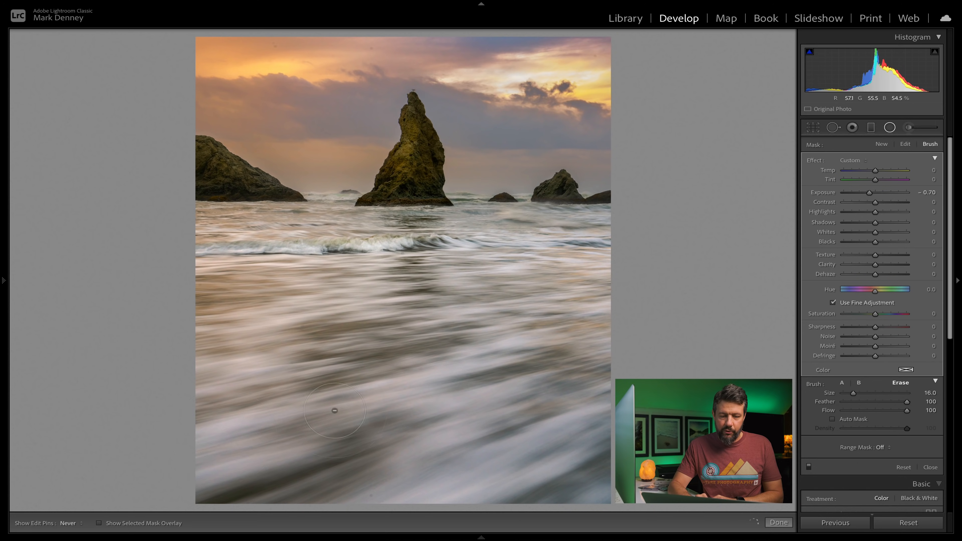
{"action": "key", "text": "h"}
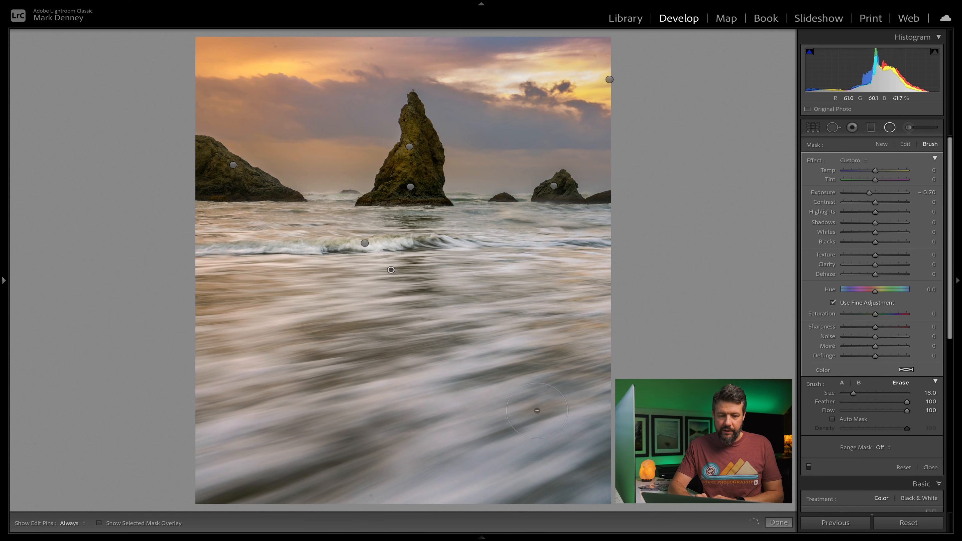
{"action": "left_click", "coordinate": [930, 467]}
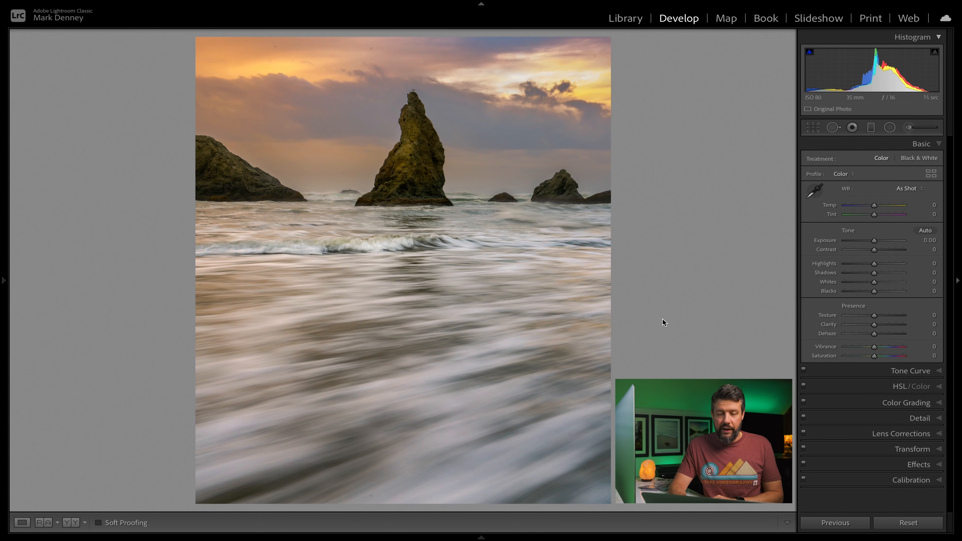
Compare the virtual copy's before and after versions at full view to judge all the local adjustments together.
{"action": "key", "text": "backslash"}
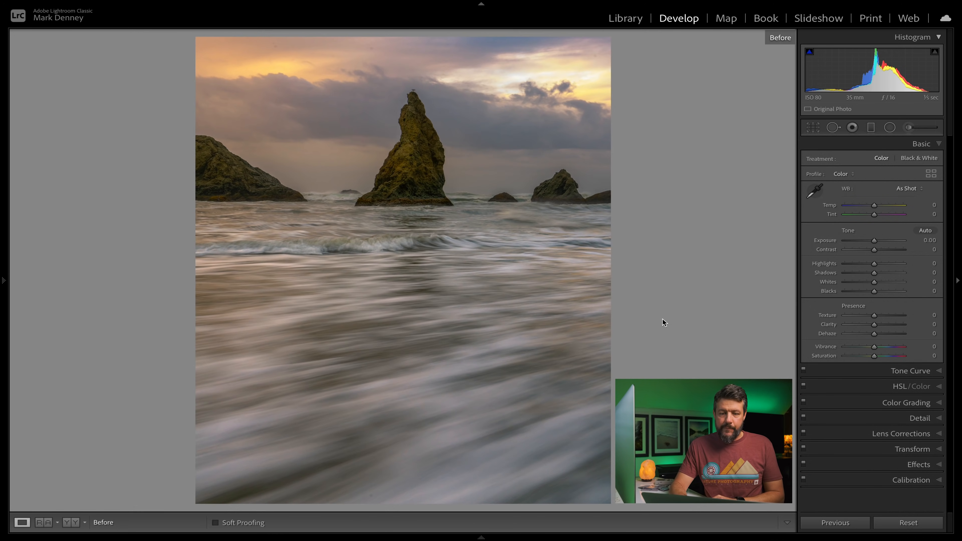
{"action": "key", "text": "backslash"}
{"action": "key", "text": "backslash"}
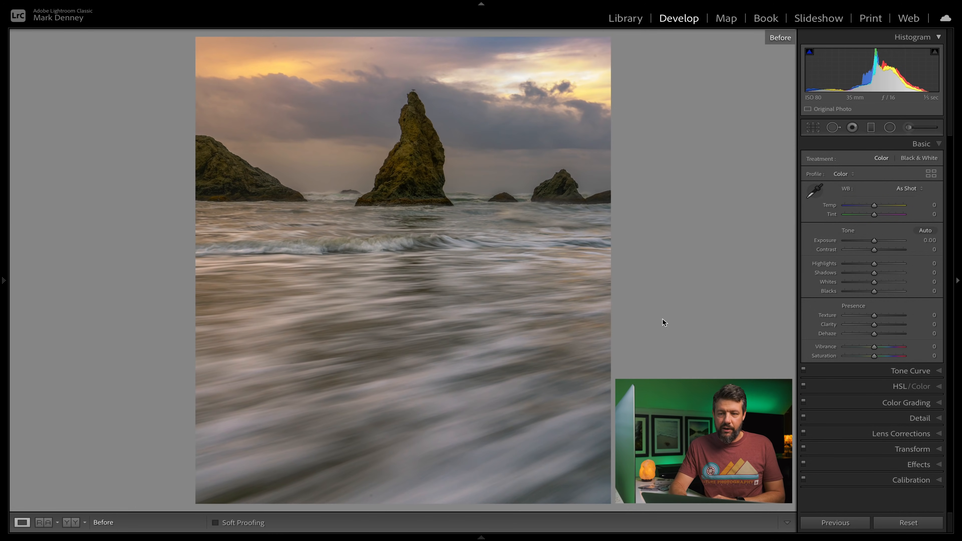
{"action": "key", "text": "backslash"}
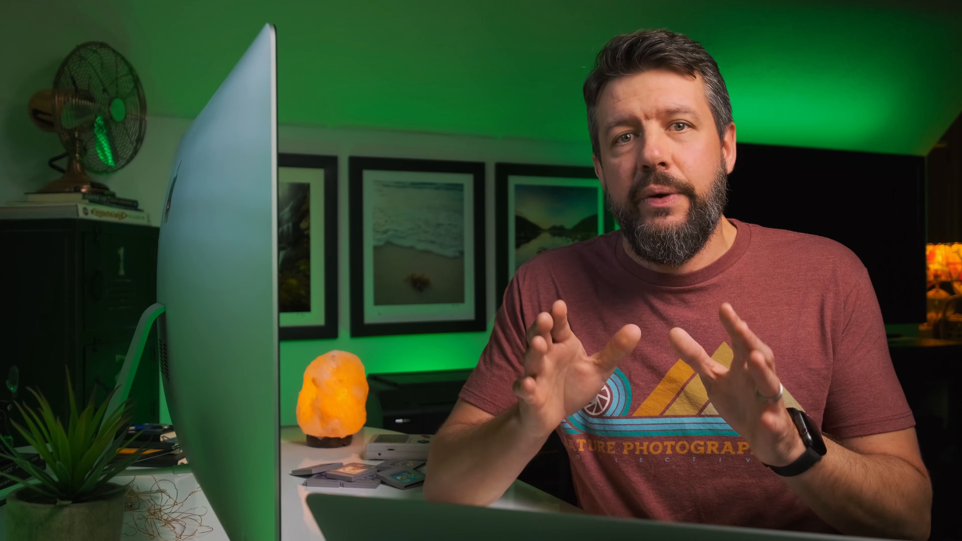